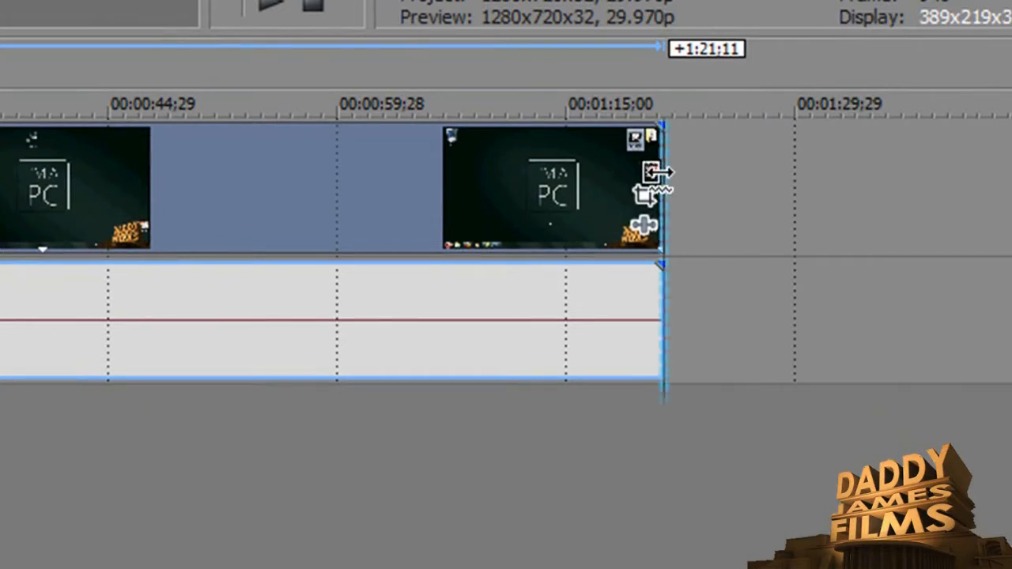
Try shortening the video clip's end by about 27 seconds and undo the trim.
drag(660, 173, 233, 198)
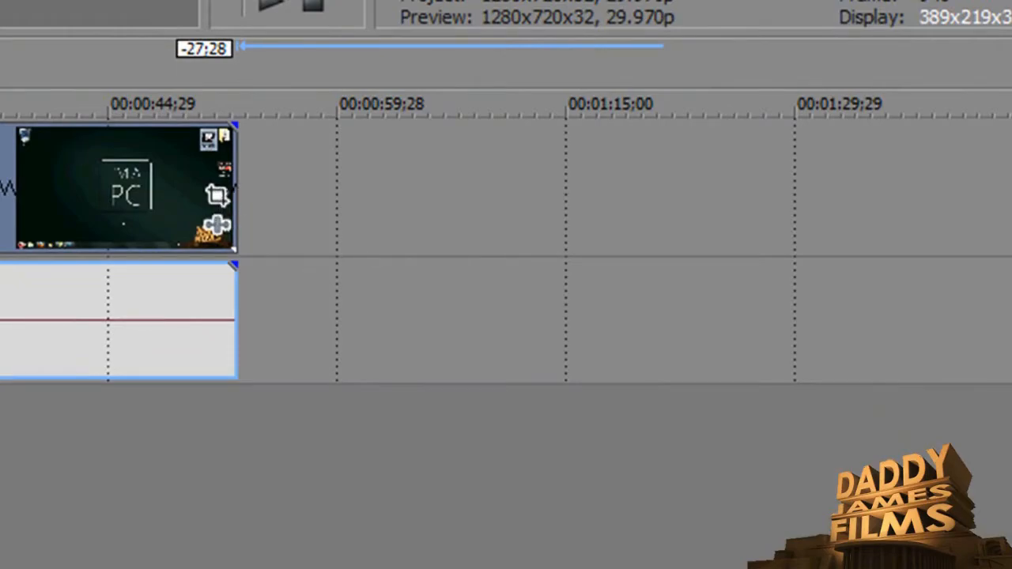
click(122, 16)
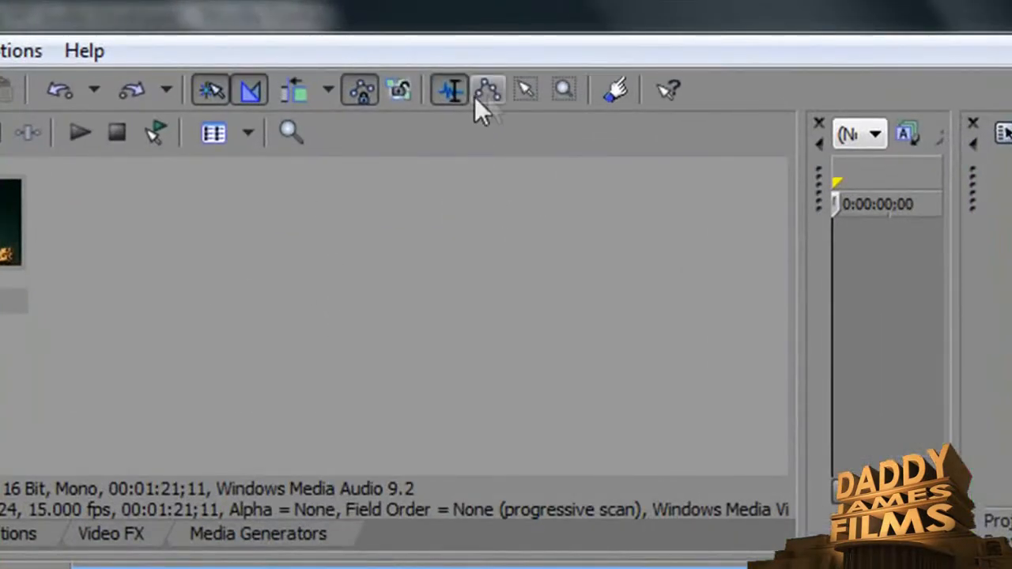
Switch to the Envelope Edit tool and insert a Velocity envelope on the video track.
click(490, 95)
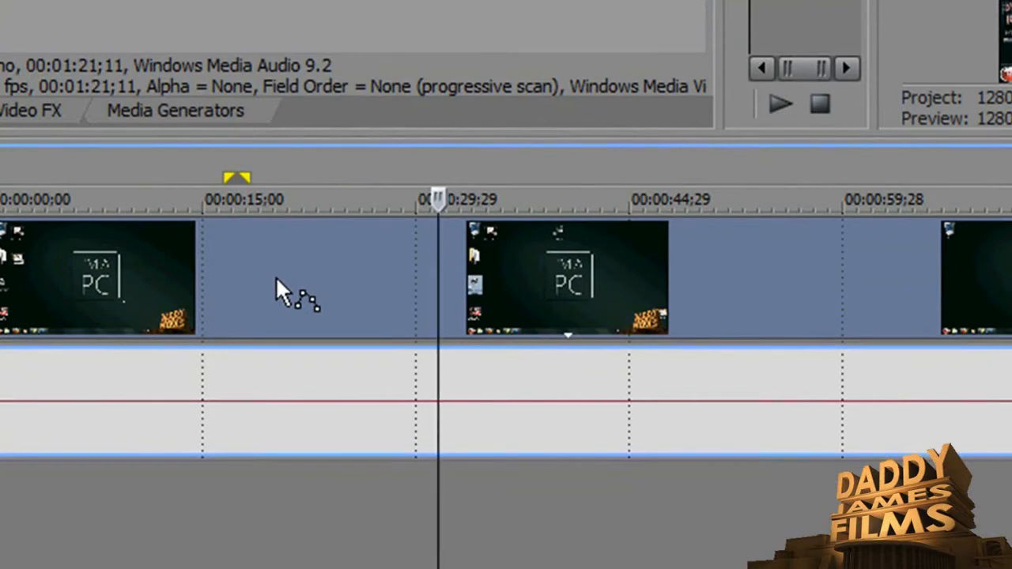
click(275, 376)
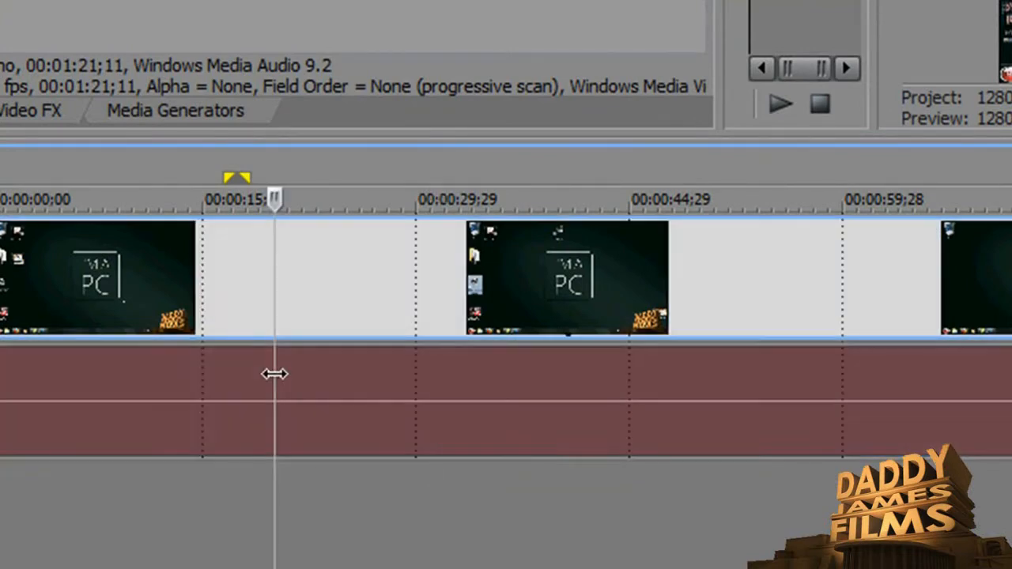
click(285, 282)
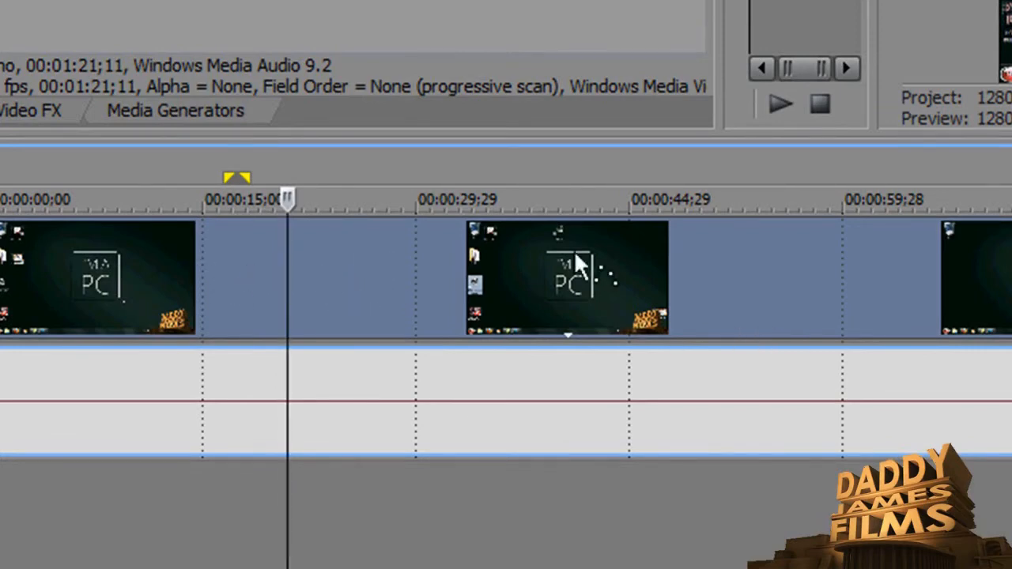
click(707, 282)
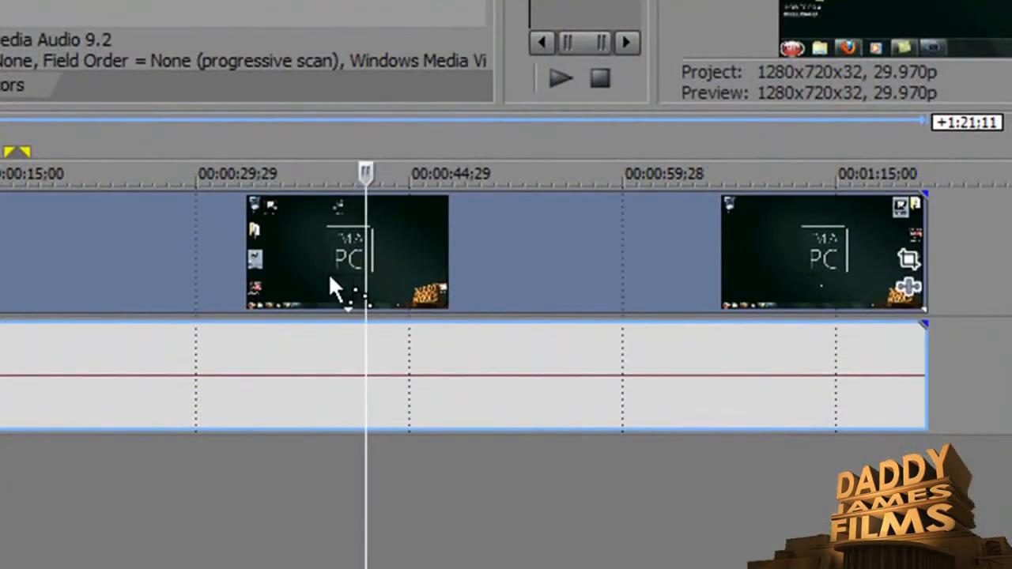
click(329, 273)
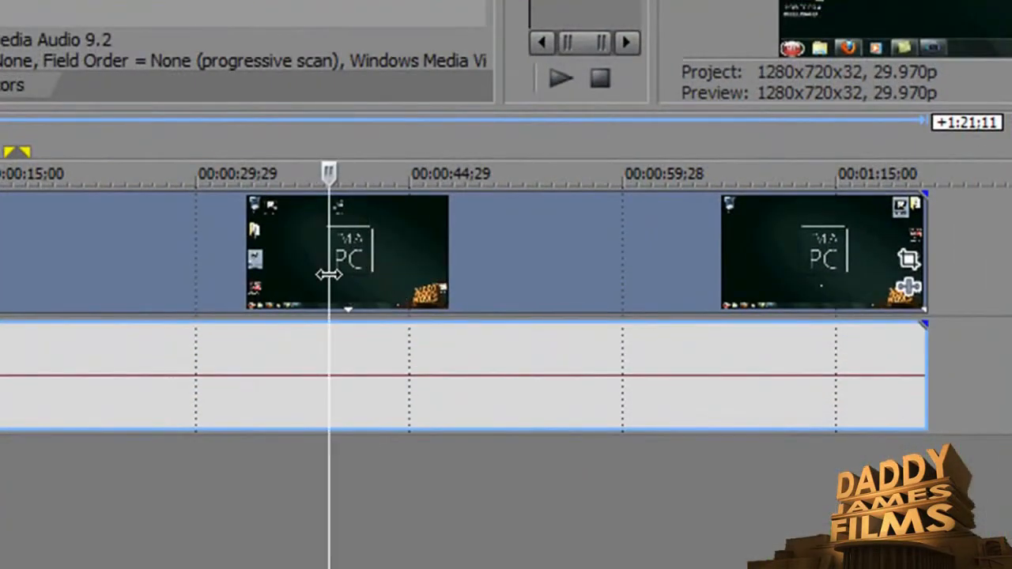
click(159, 268)
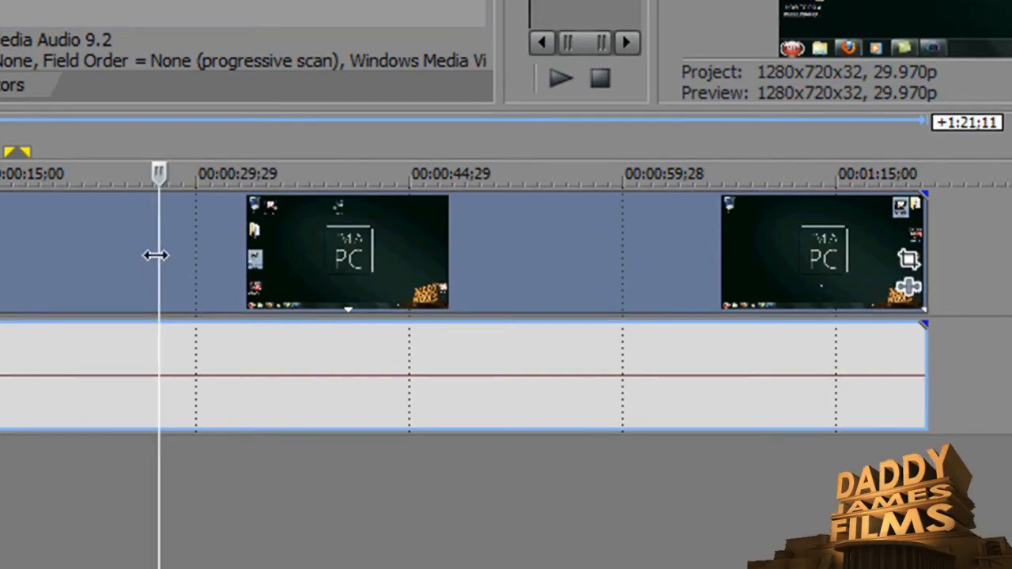
right_click(158, 254)
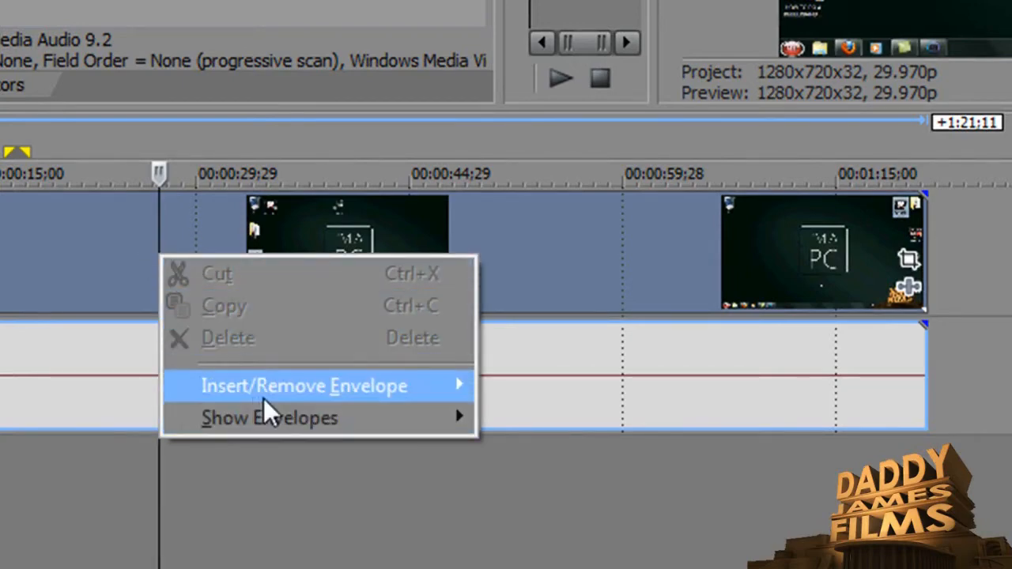
mouse_move(264, 412)
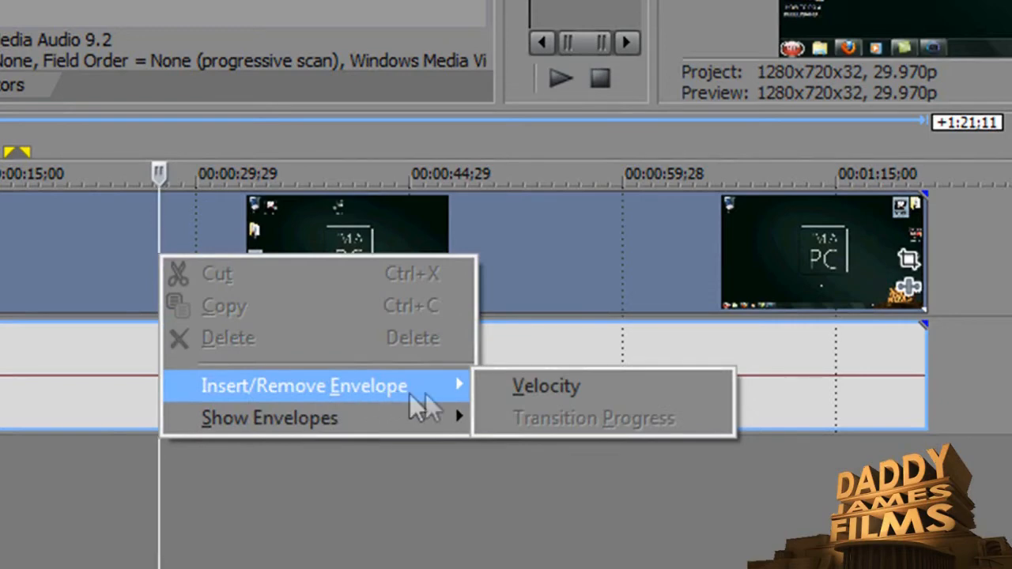
click(513, 396)
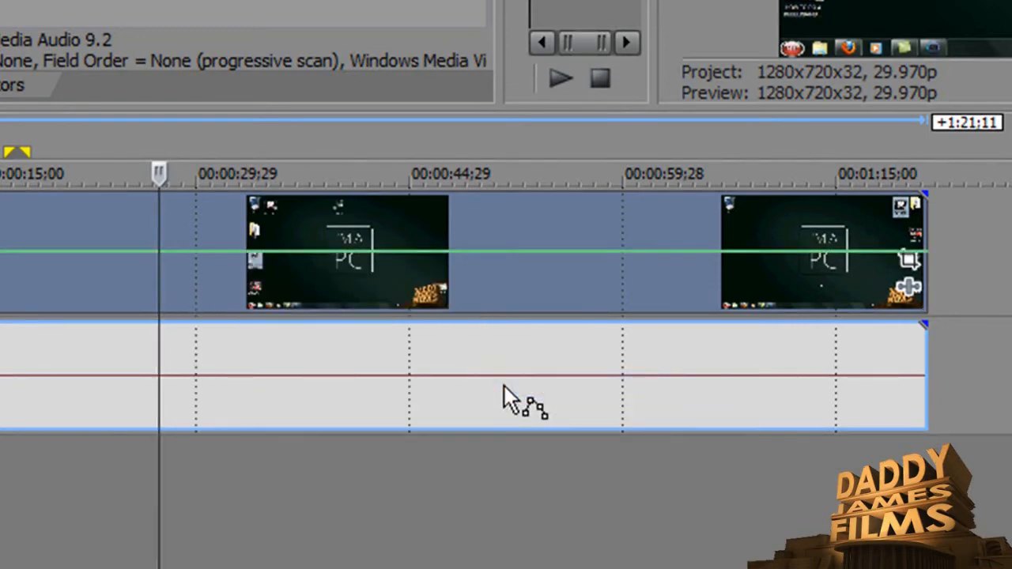
Add two velocity points around 00:00:27 and drag the second one down to slow the clip after it.
double_click(153, 253)
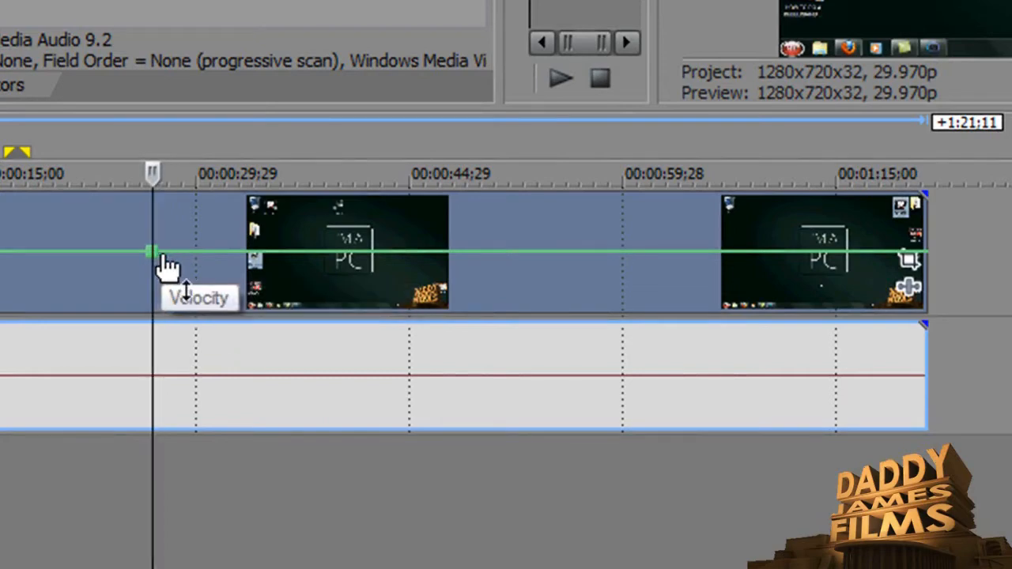
double_click(165, 253)
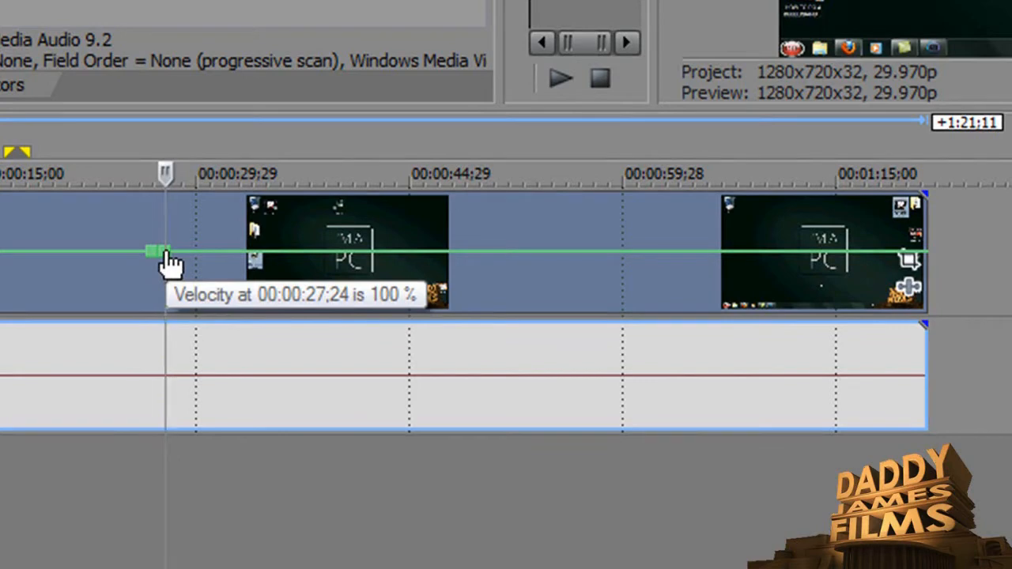
drag(165, 253, 166, 294)
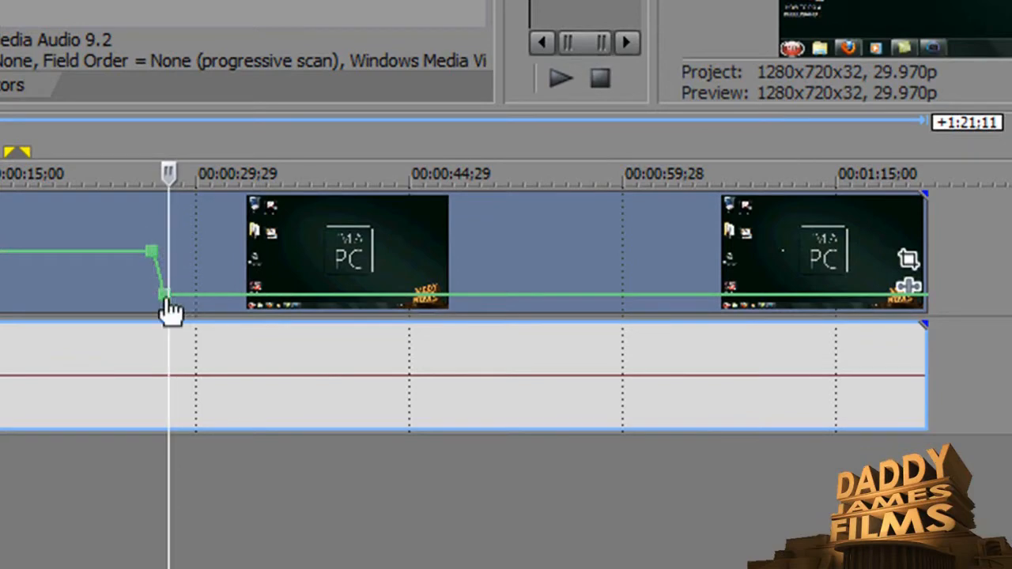
drag(163, 296, 161, 328)
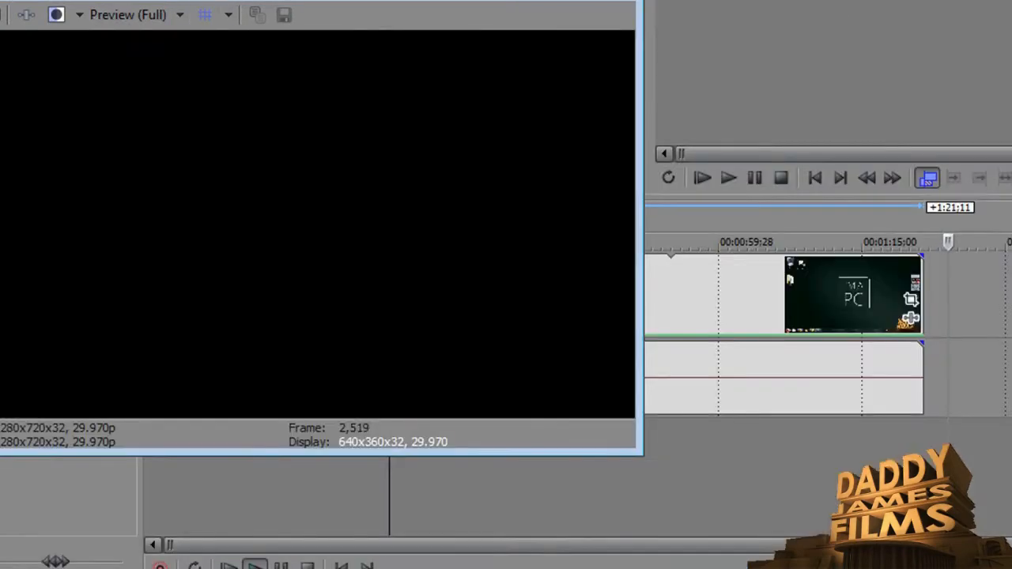
Add two velocity points near 00:00:44;29 and raise the envelope after them back up to normal speed.
drag(454, 1, 820, 17)
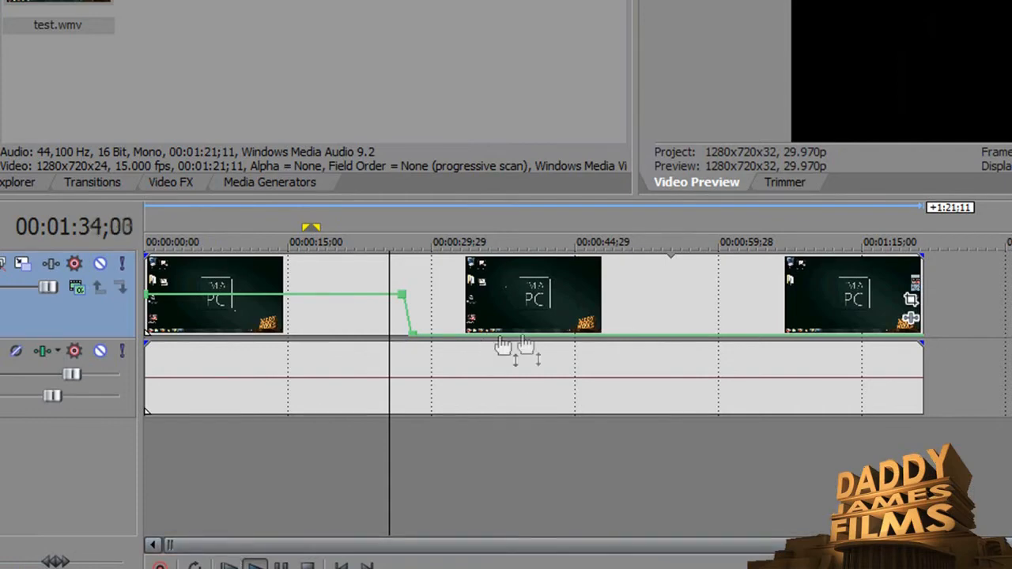
click(578, 337)
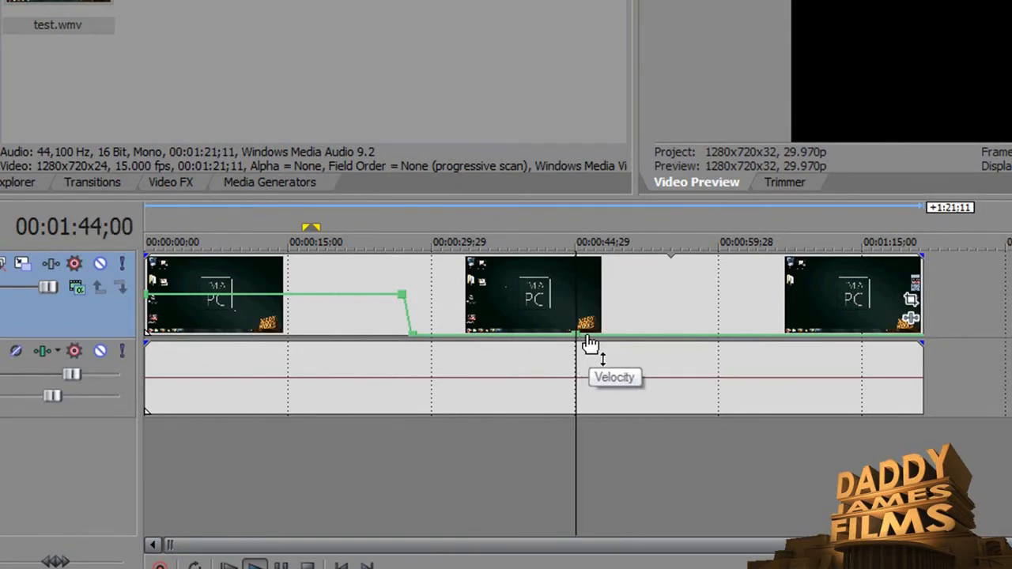
click(585, 339)
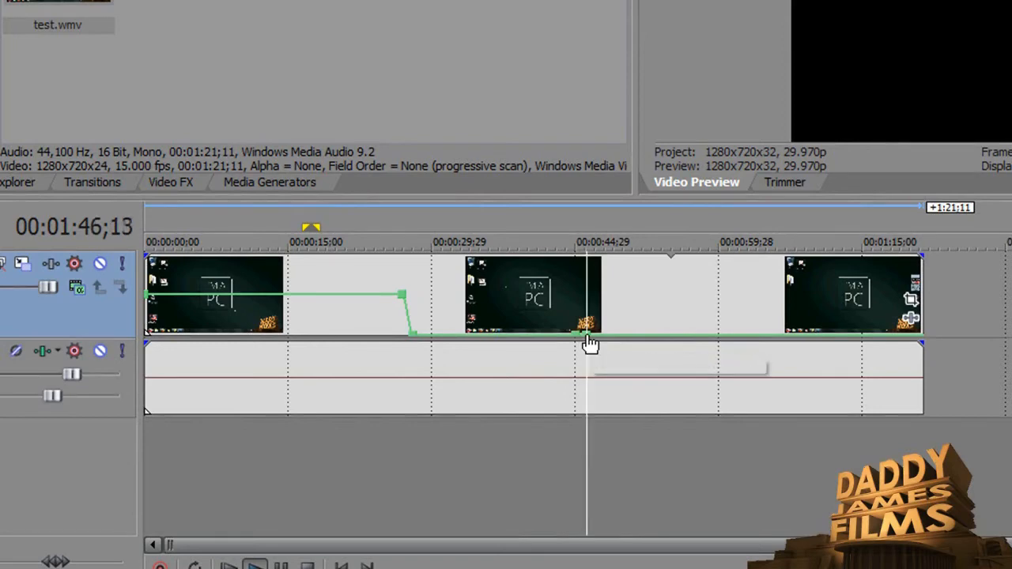
drag(589, 344, 592, 305)
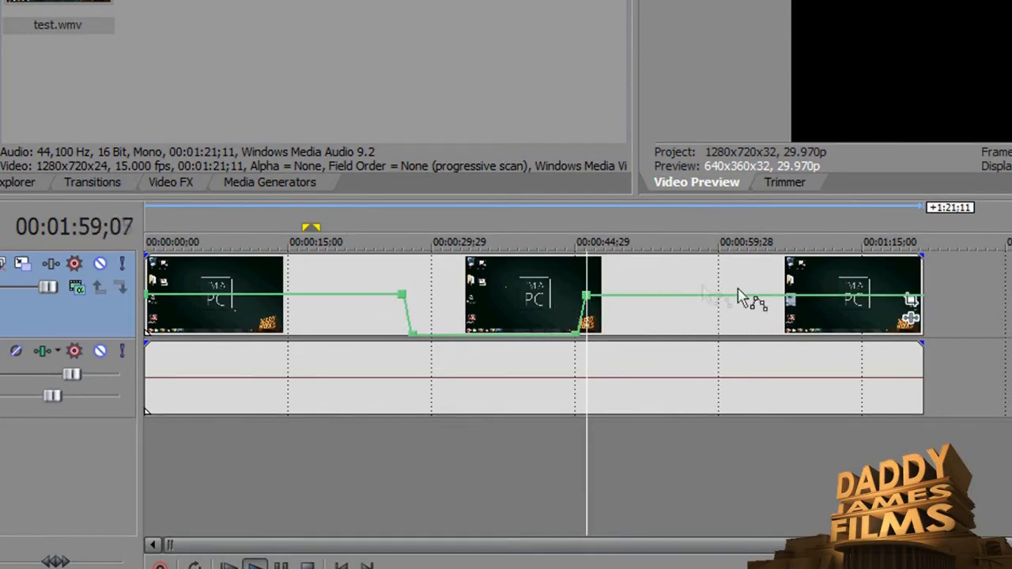
Play the project and drag the velocity envelope after 00:00:44 higher to speed up the remaining footage.
key(space)
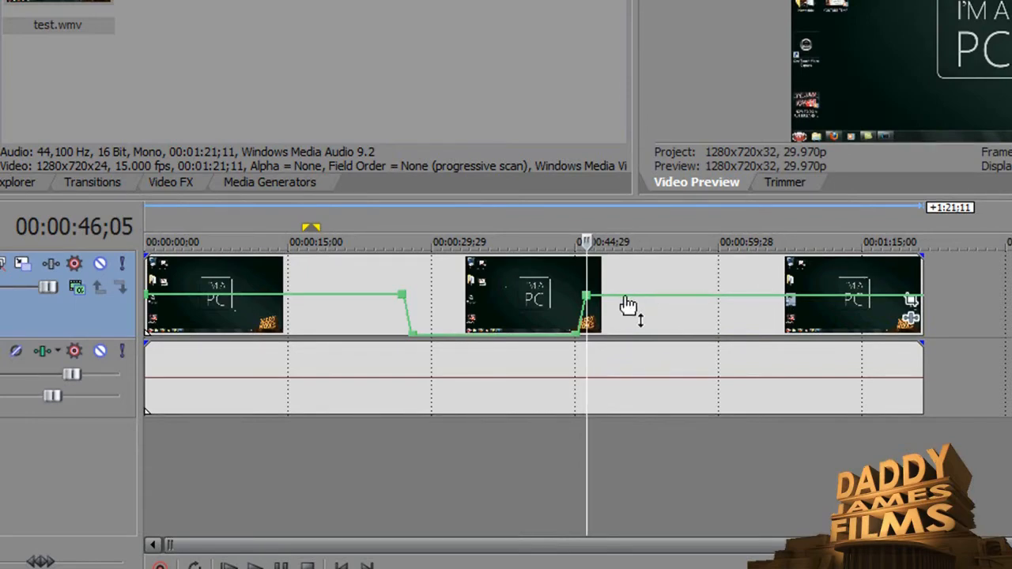
drag(628, 304, 632, 272)
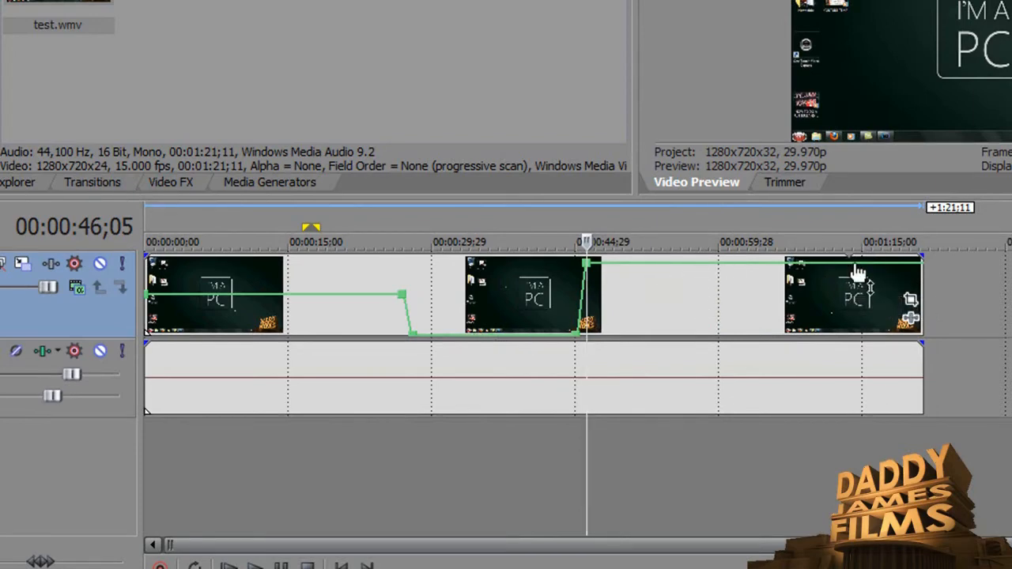
drag(715, 267, 714, 283)
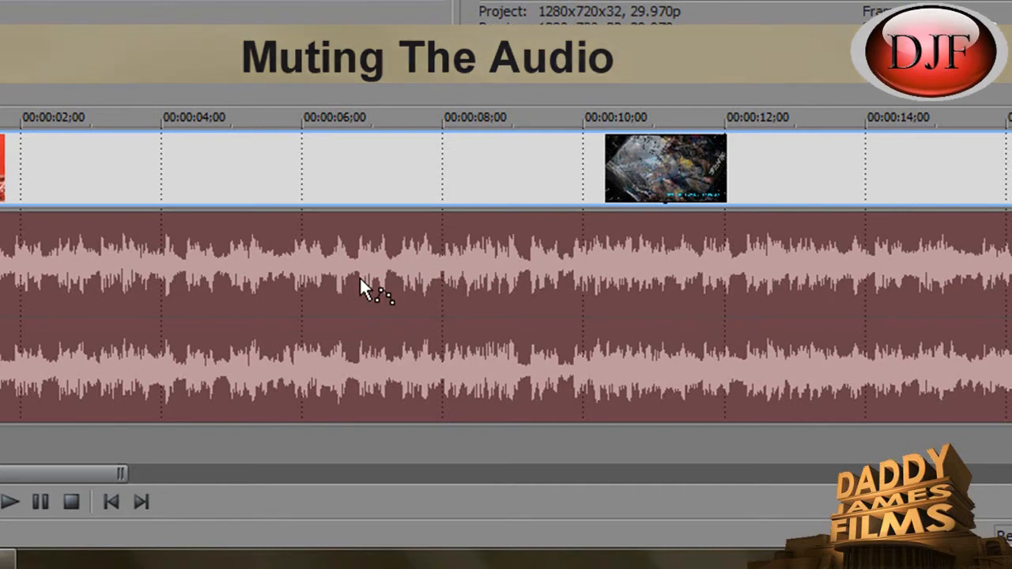
Insert a Mute envelope on the music audio track.
right_click(359, 288)
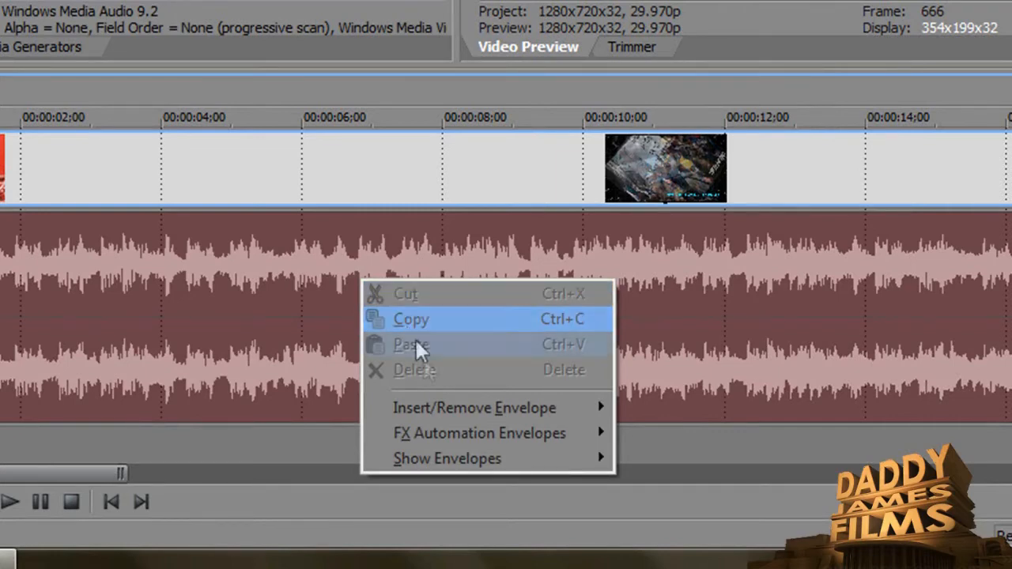
mouse_move(452, 411)
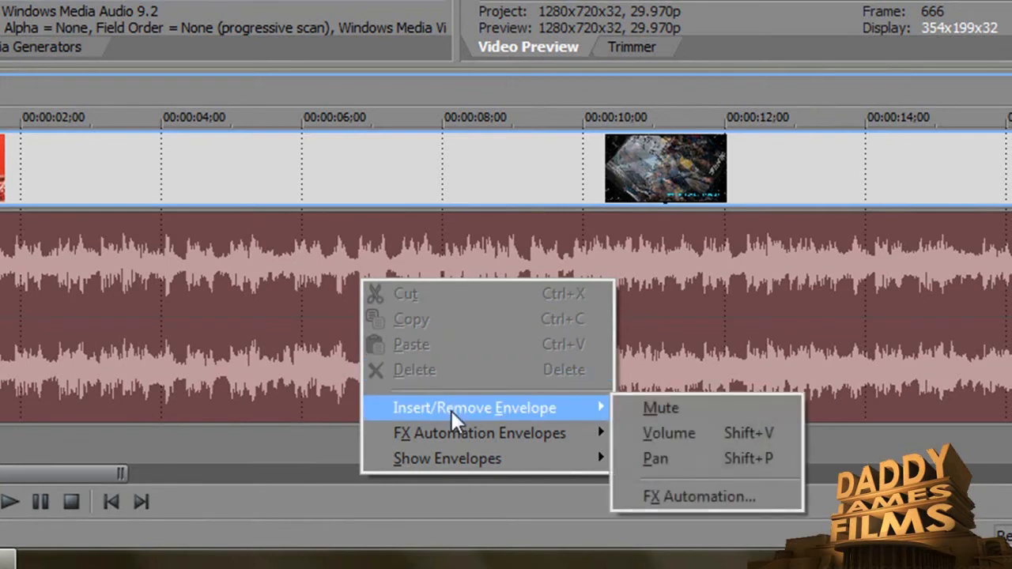
click(666, 408)
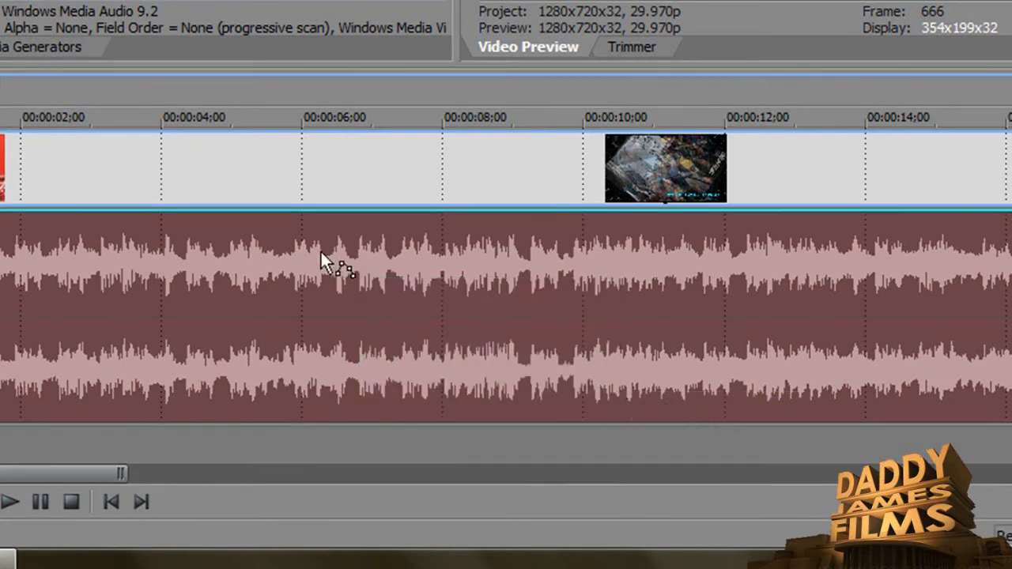
Add a mute point at about 00:00:06;23 and drag it down to mute the audio from there on.
click(349, 212)
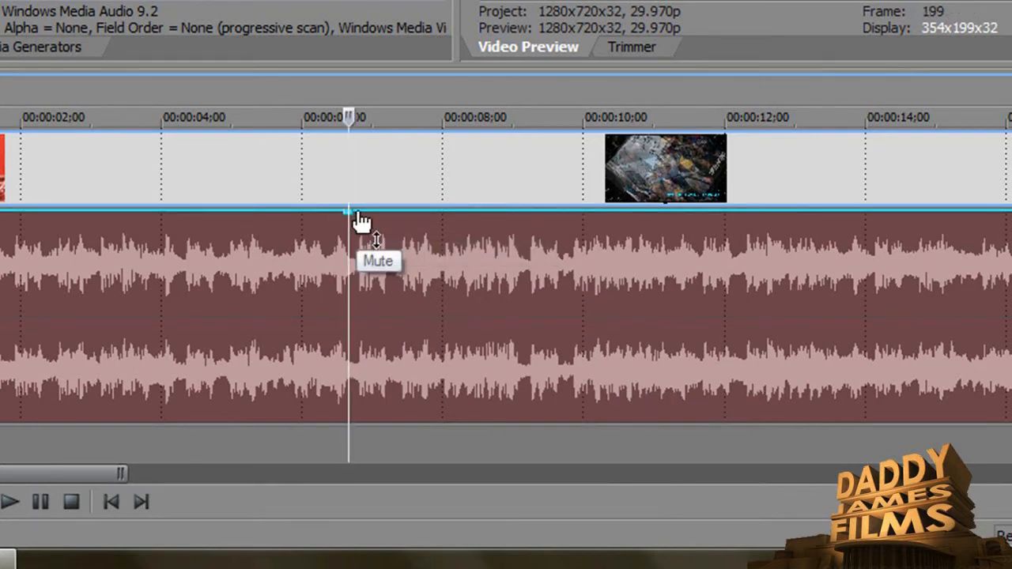
click(357, 213)
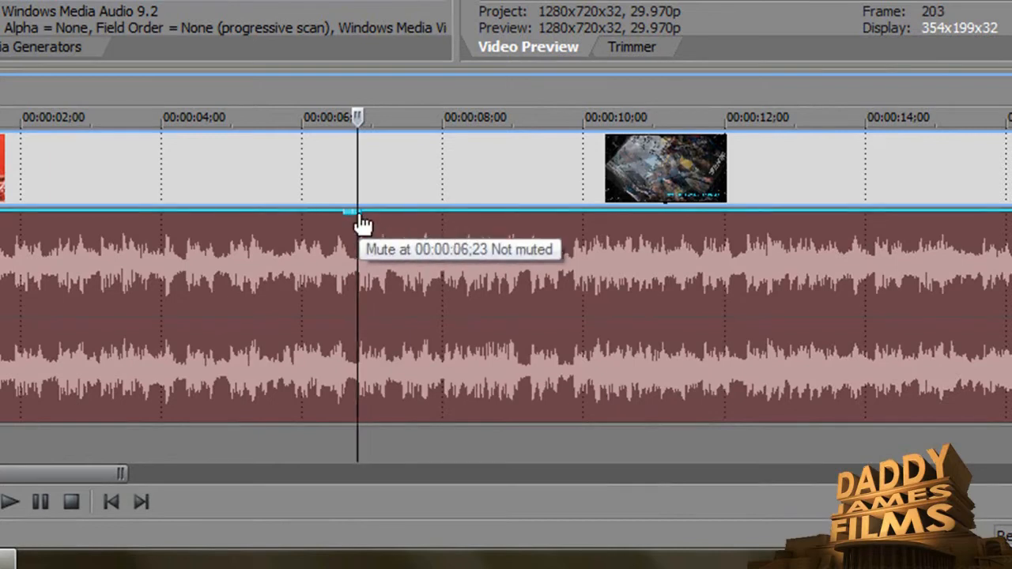
drag(359, 214, 379, 343)
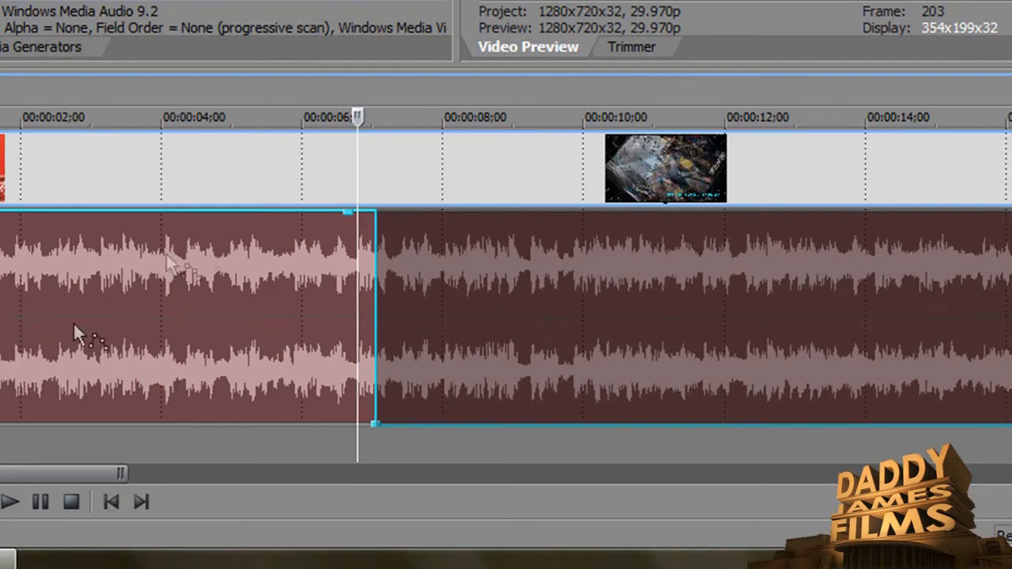
Insert a Volume envelope on the same audio track.
right_click(269, 297)
mouse_move(339, 425)
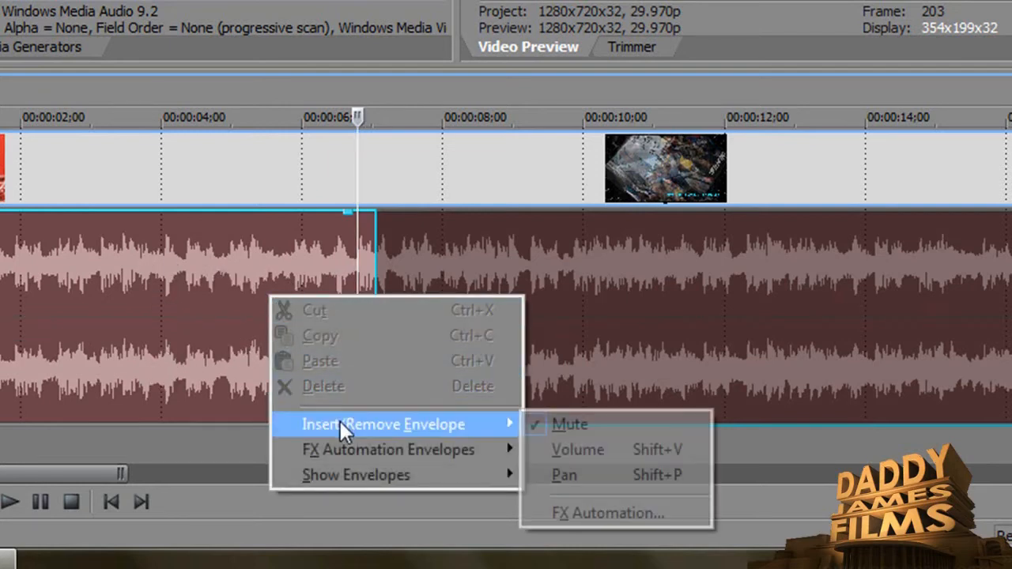
click(551, 445)
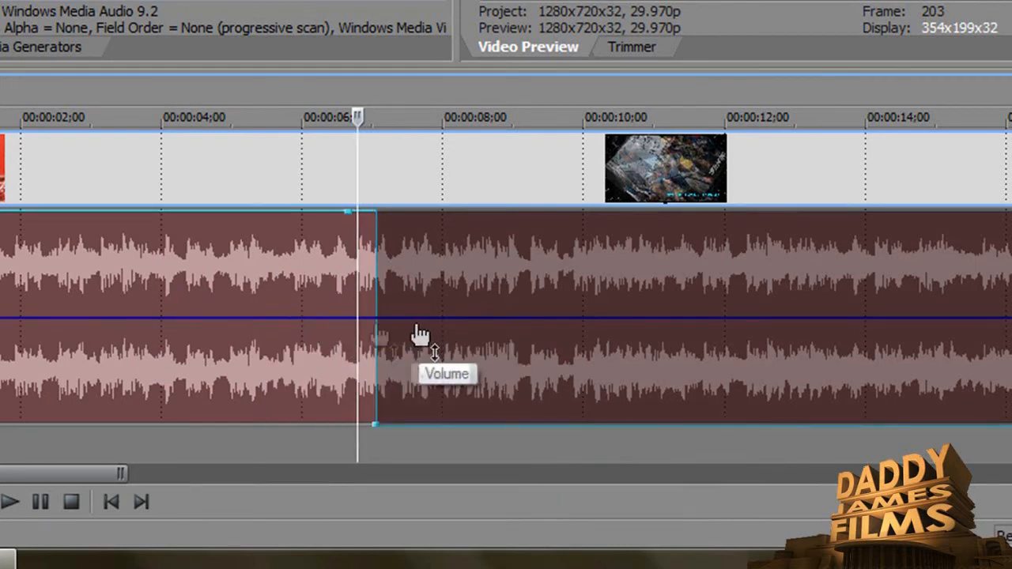
Add two volume points just before 00:00:06 and drag the second one up to boost the volume after it.
double_click(301, 324)
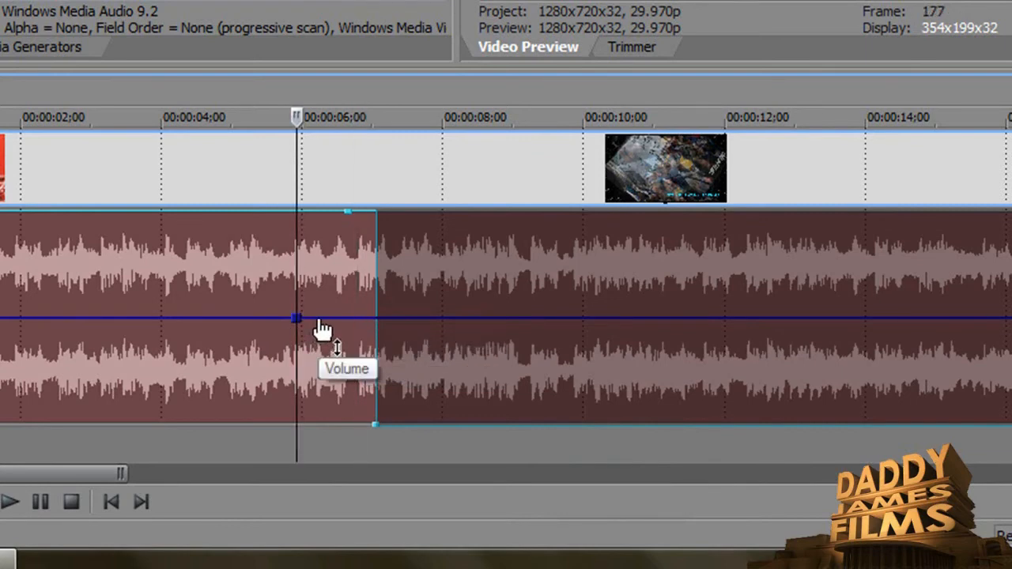
double_click(319, 321)
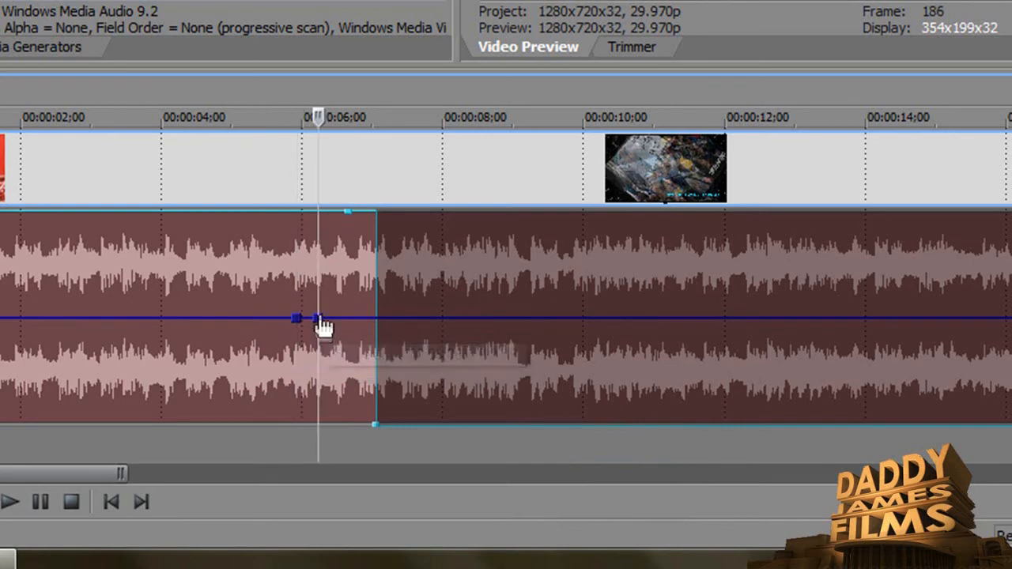
drag(321, 327, 318, 214)
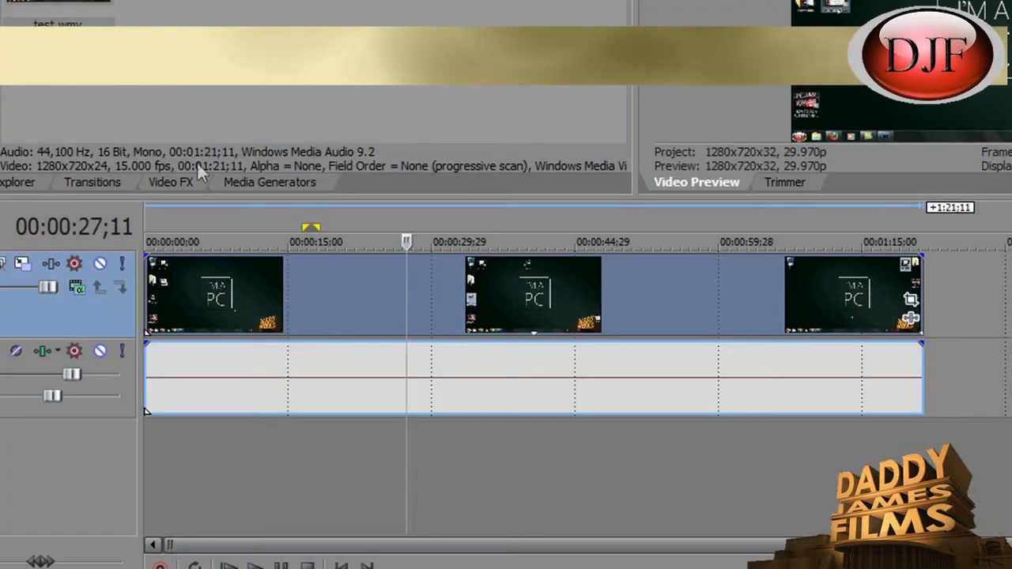
Insert a Volume envelope on the music audio track and enlarge the track's height.
click(356, 369)
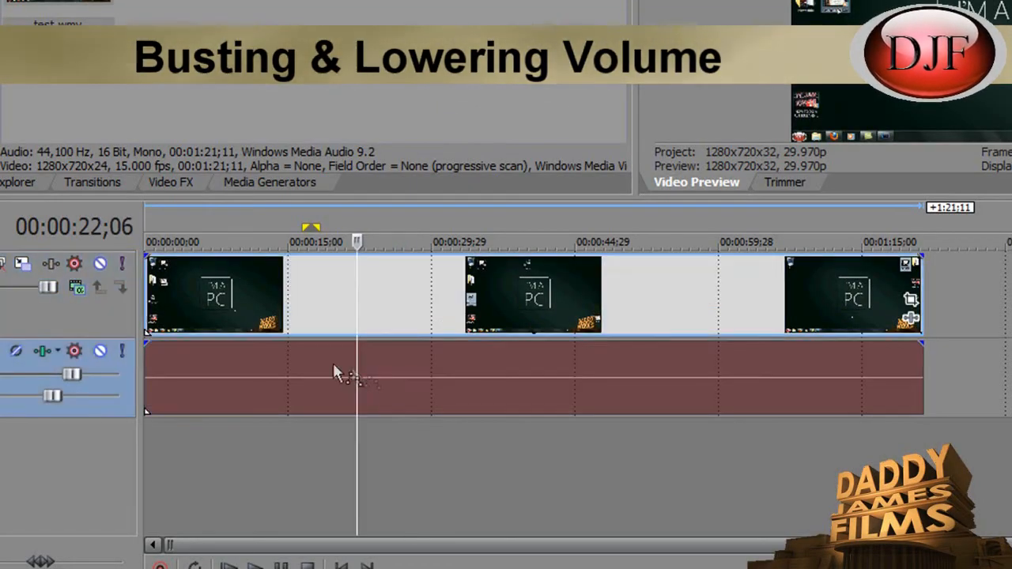
right_click(354, 369)
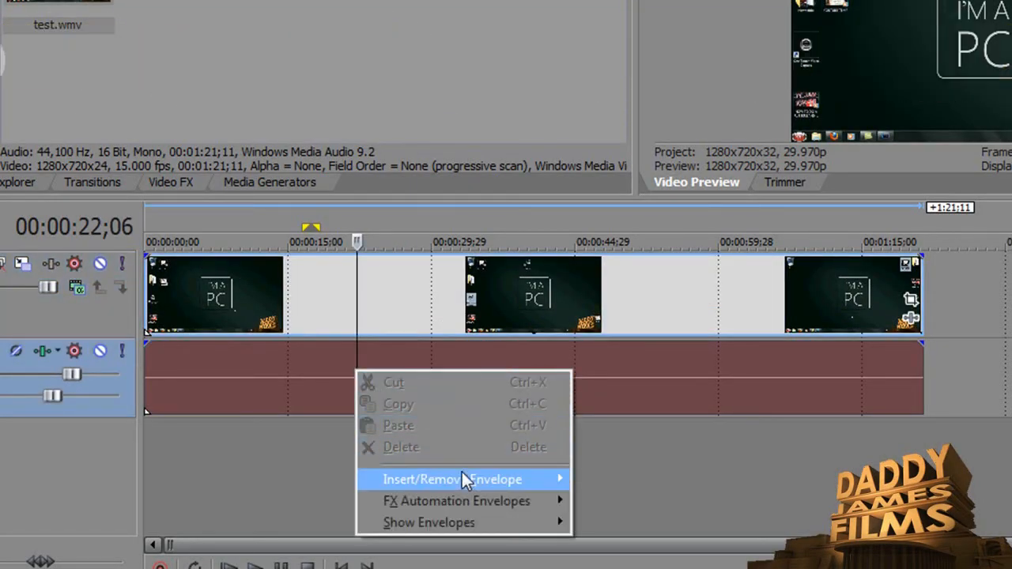
mouse_move(463, 481)
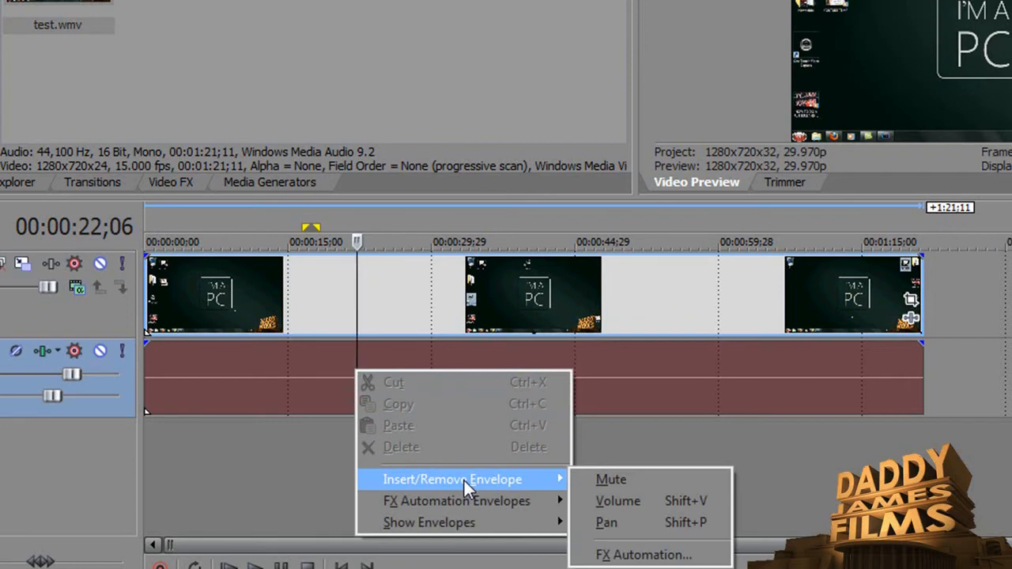
click(621, 506)
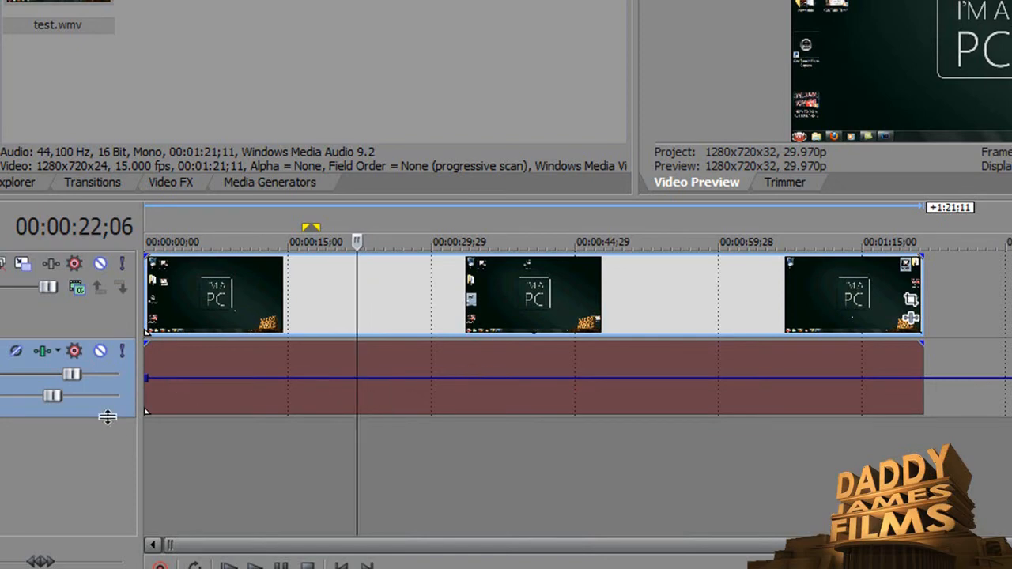
drag(105, 417, 112, 498)
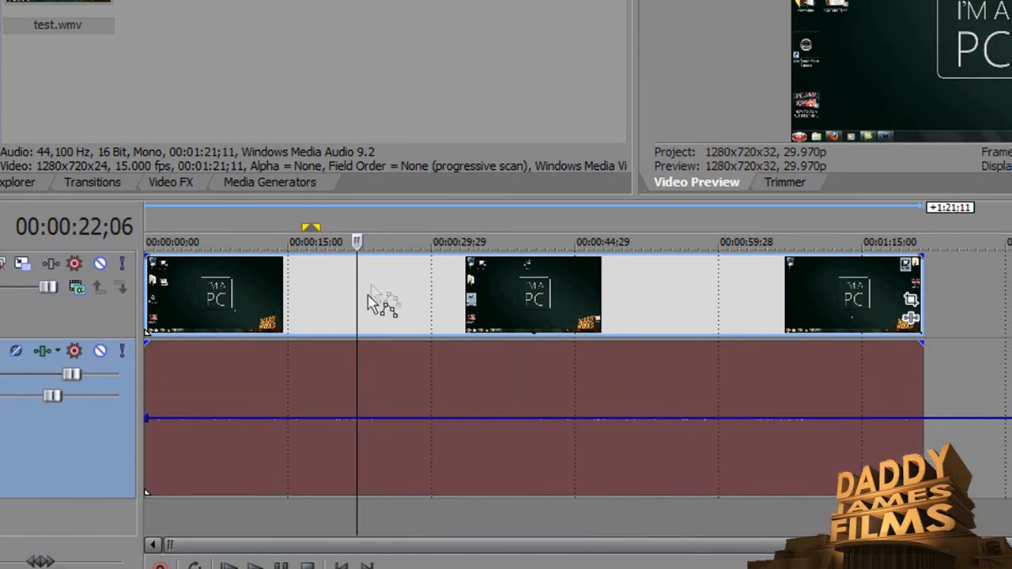
Add a volume point at about 00:00:23 and drag the envelope up to boost the volume after it.
double_click(365, 419)
drag(366, 423, 368, 480)
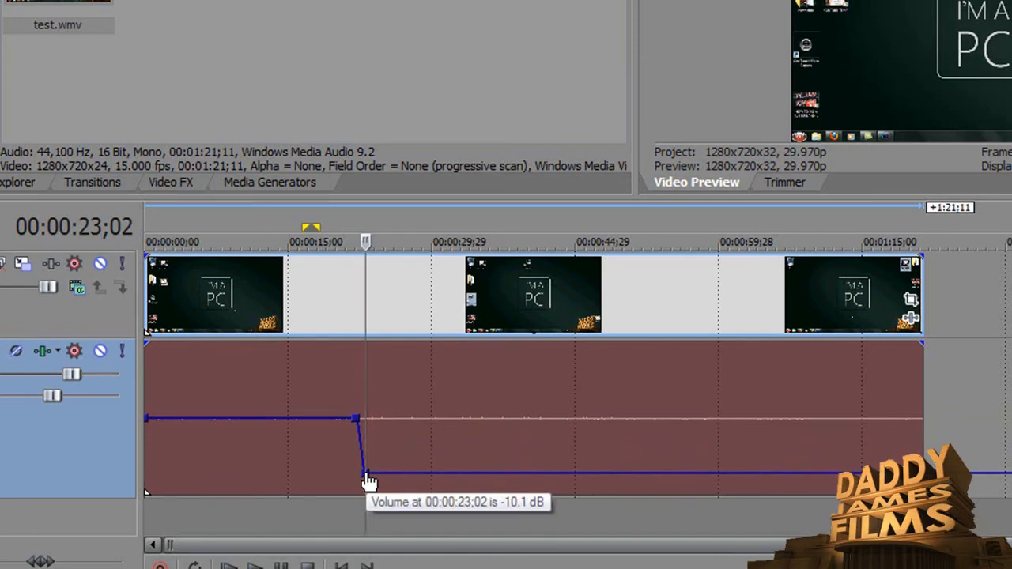
drag(368, 480, 377, 355)
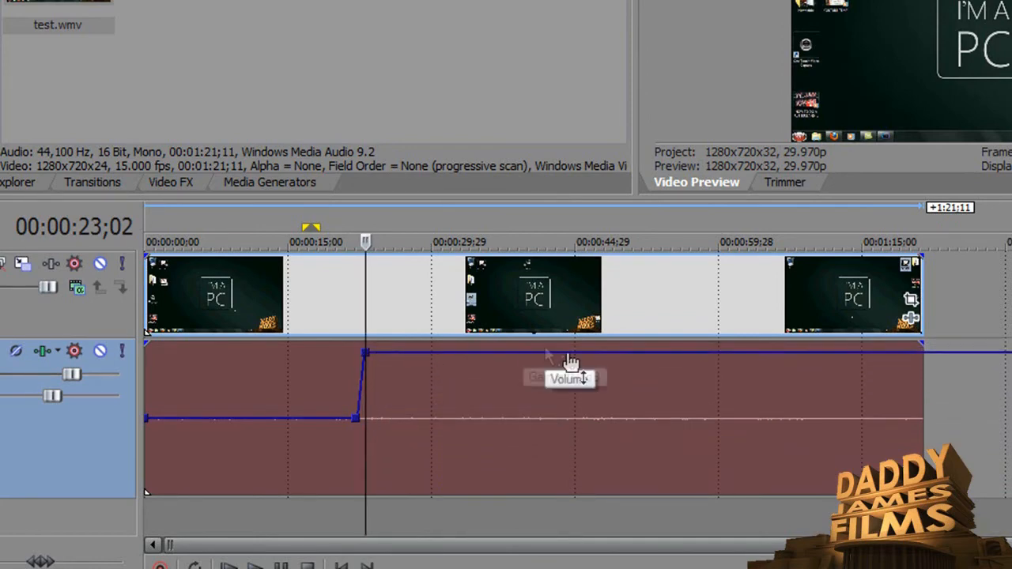
Add two volume points near 00:00:50 and drag the last one down to lower the volume after about 00:00:51.
double_click(621, 354)
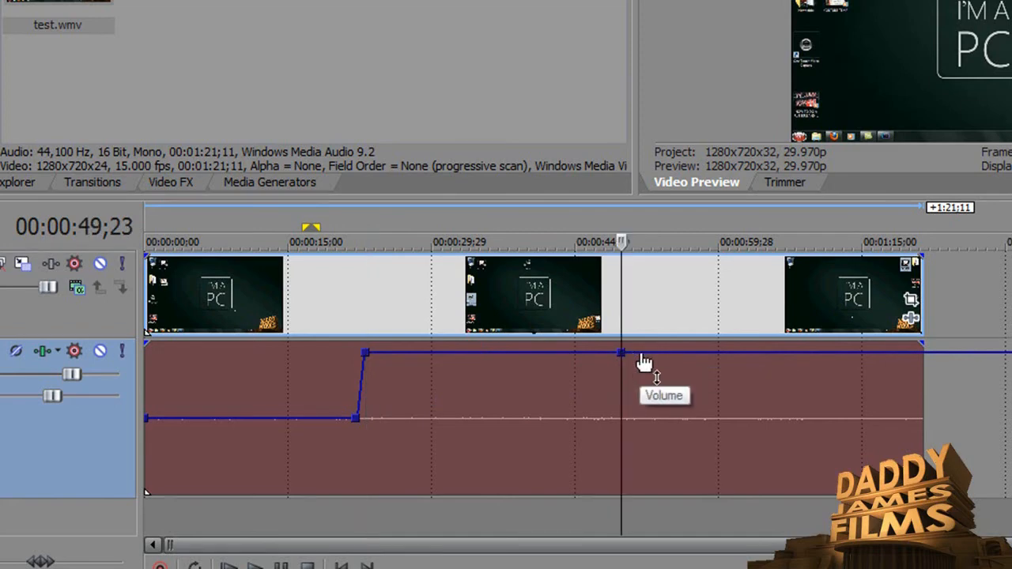
double_click(644, 353)
drag(643, 353, 640, 372)
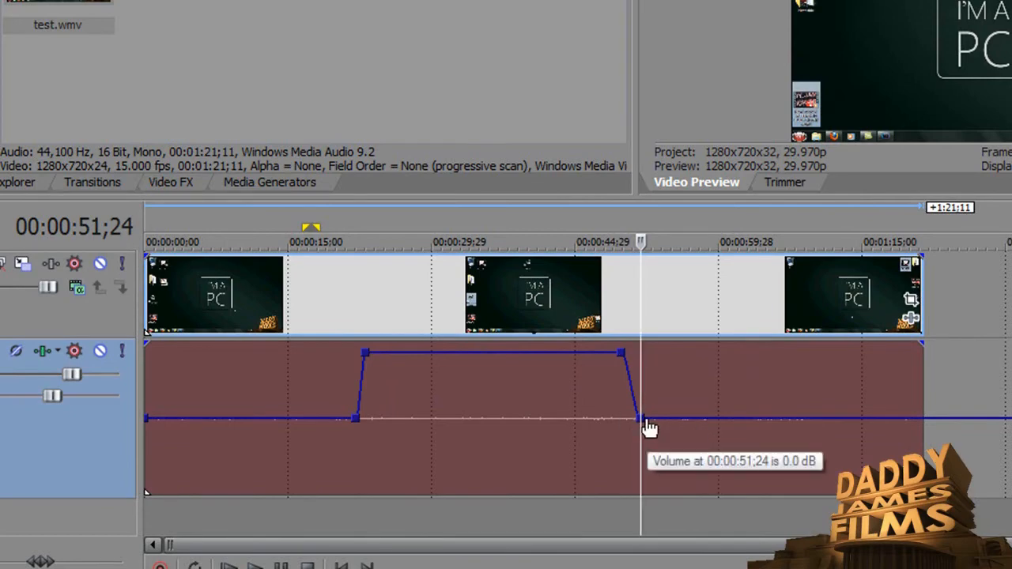
drag(648, 428, 649, 500)
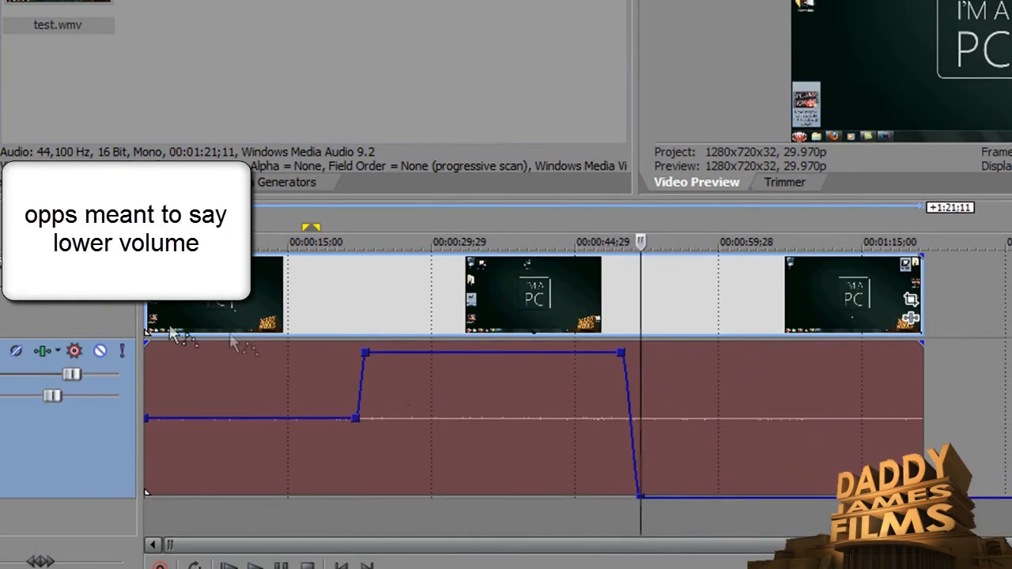
Undo all the volume envelope edits, including the envelope itself.
key(ctrl+z)
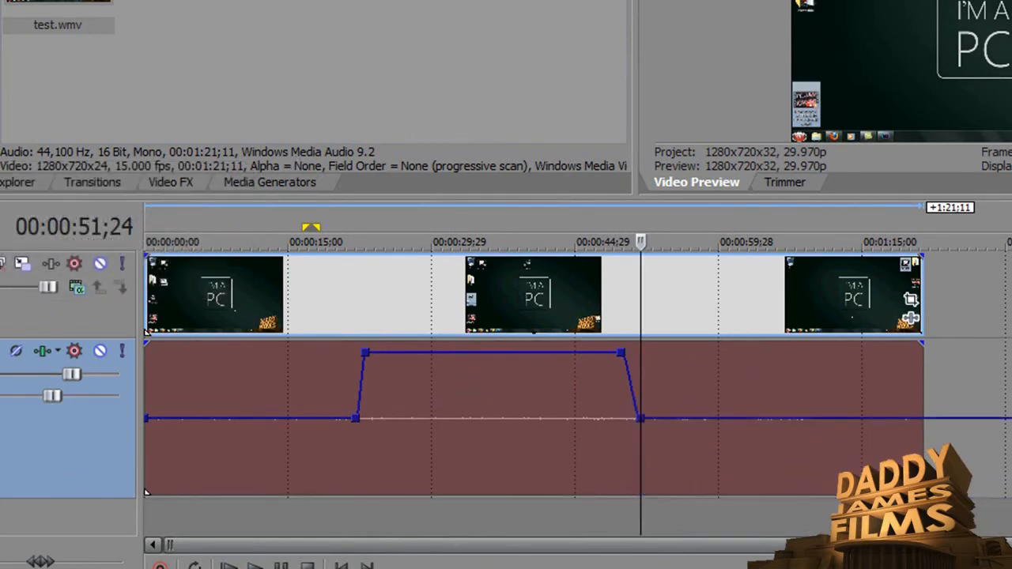
key(ctrl+z)
key(ctrl+z)
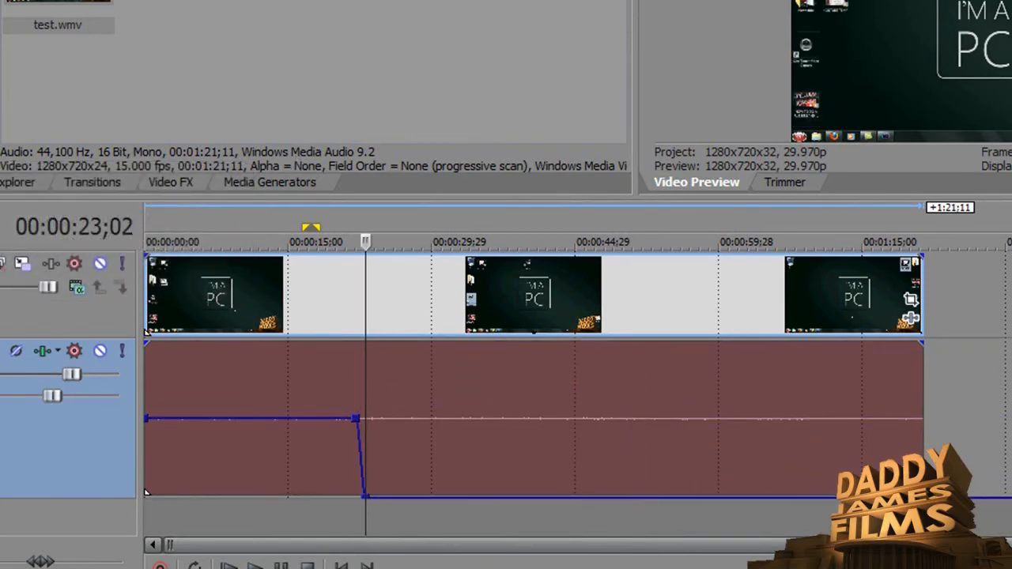
key(ctrl+z)
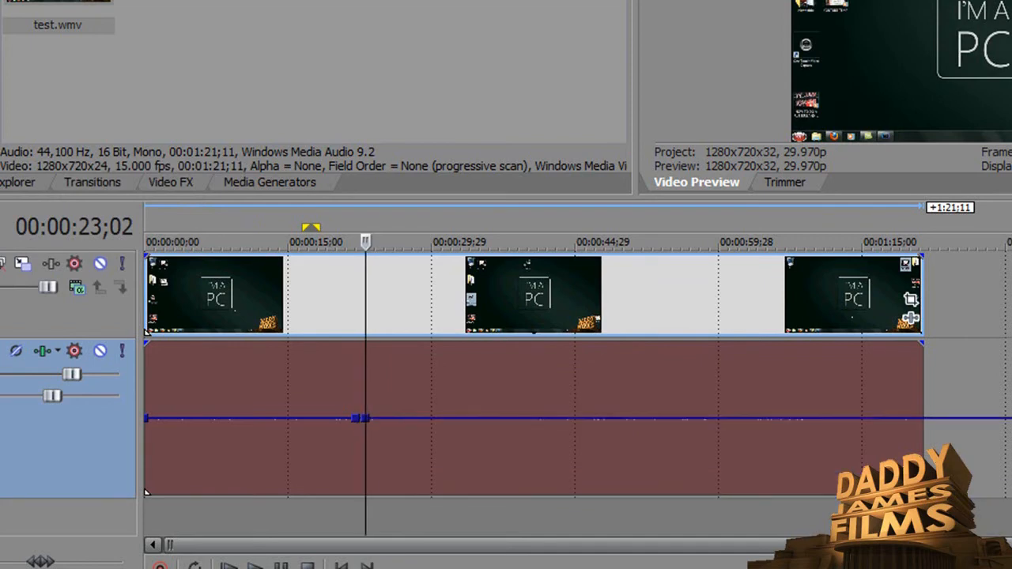
key(ctrl+z)
key(ctrl+z)
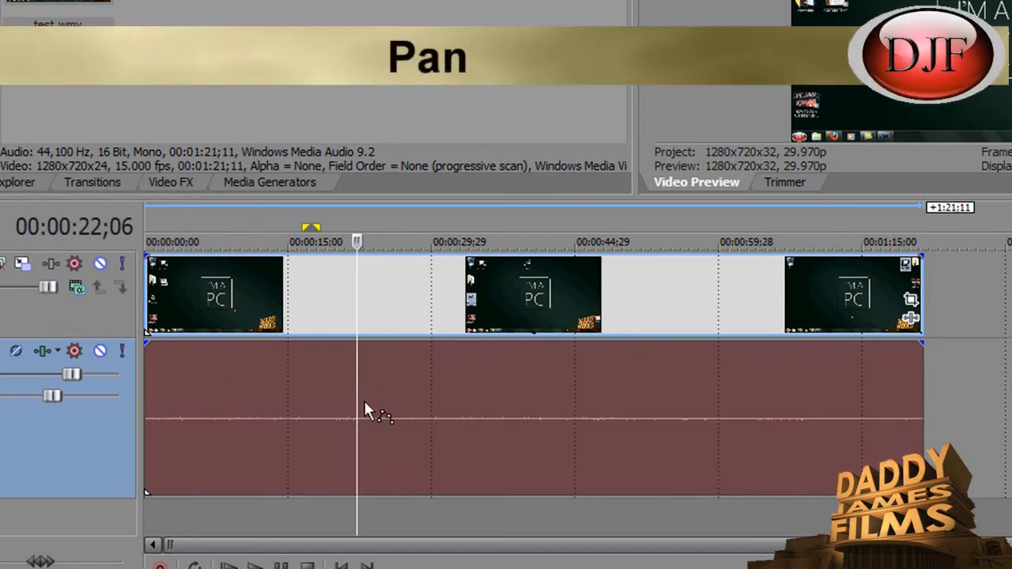
Insert a Pan envelope on the audio track and add two pan points around 00:00:21 and 00:00:23.
right_click(364, 403)
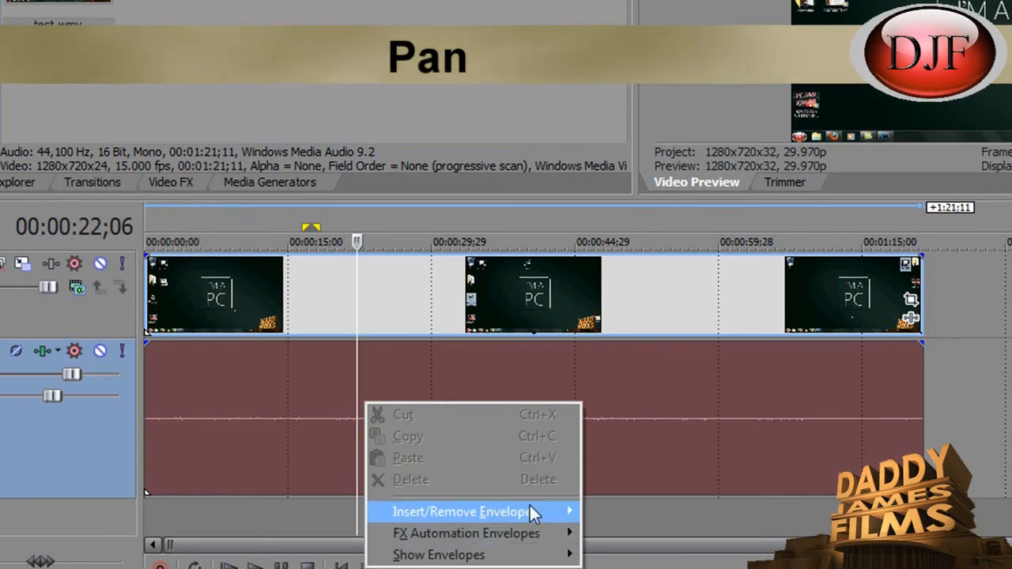
mouse_move(530, 512)
click(616, 554)
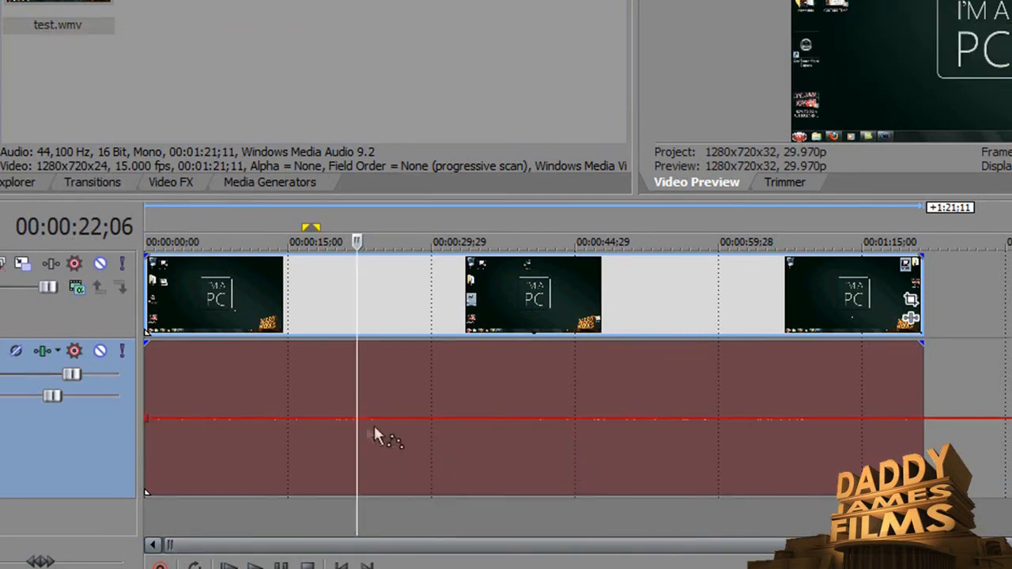
click(348, 422)
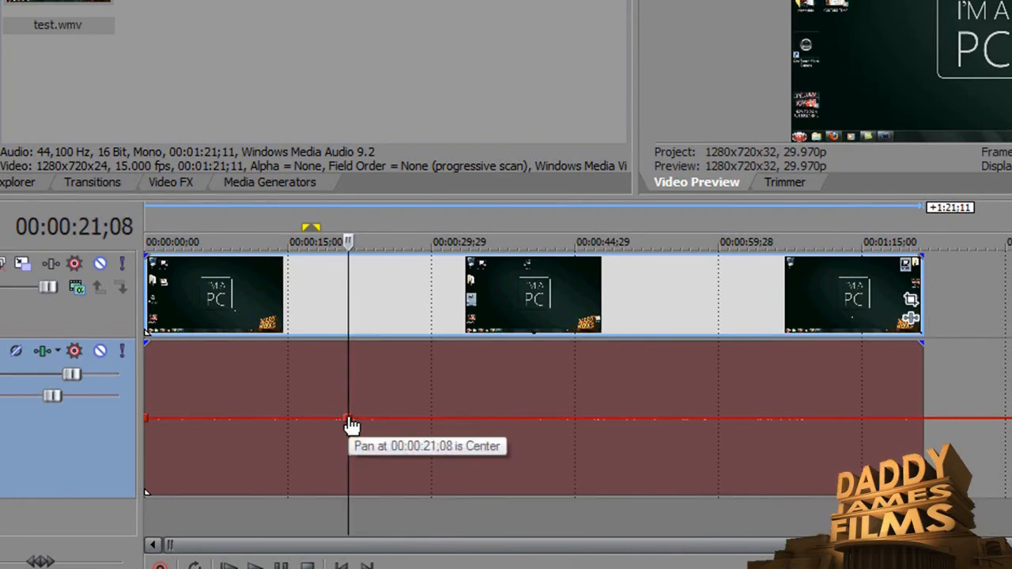
double_click(364, 422)
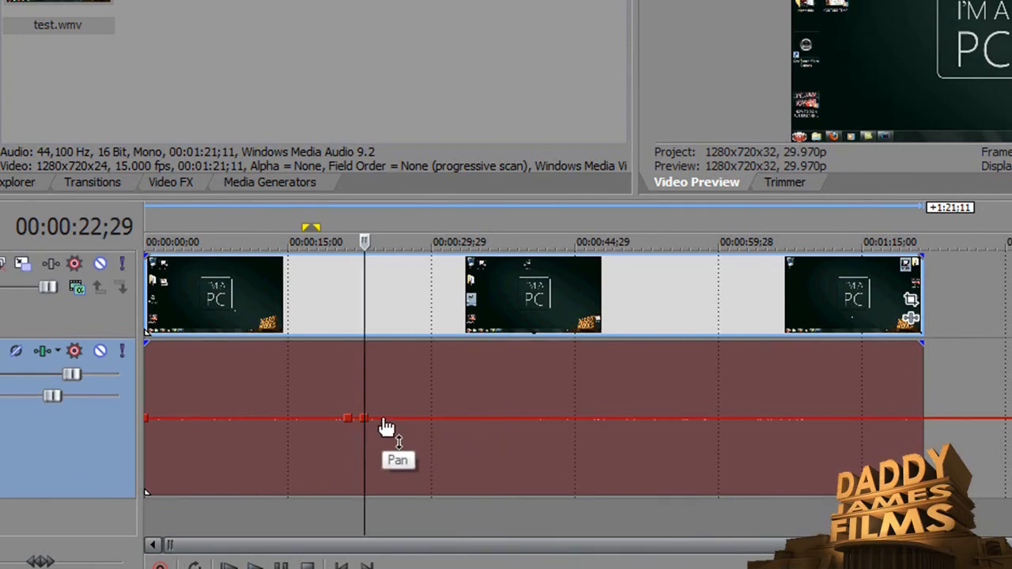
Drag the pan envelope after the second point down to pan the audio to the right from about 00:00:23.
mouse_move(397, 375)
mouse_down()
mouse_move(397, 353)
mouse_move(396, 385)
mouse_up()
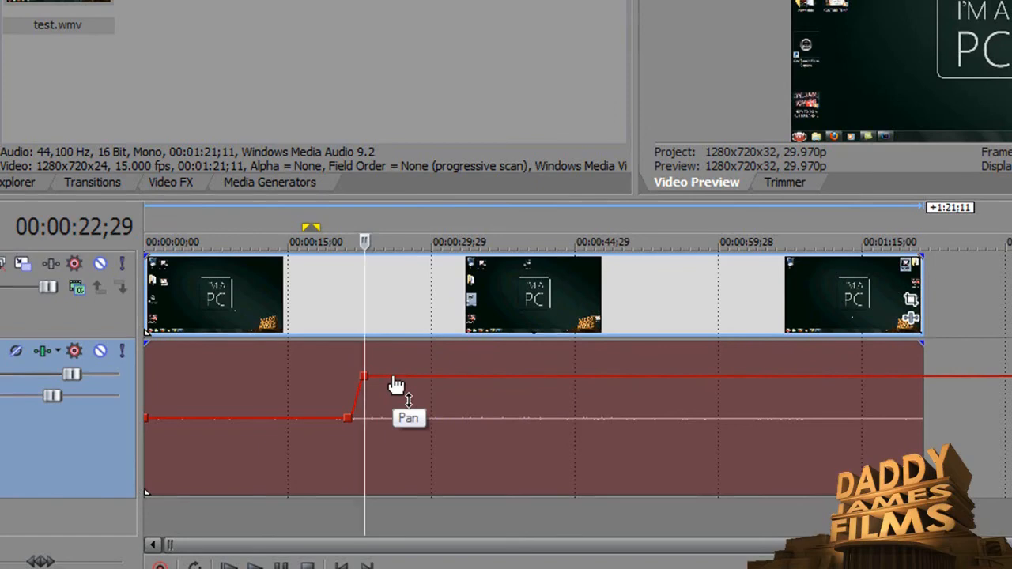
drag(397, 385, 401, 344)
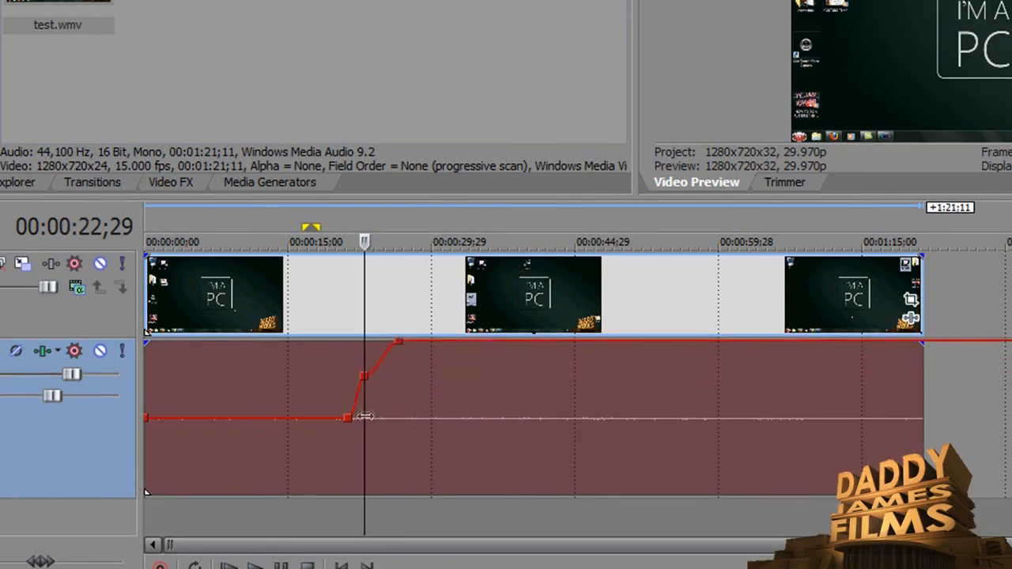
drag(403, 342, 425, 502)
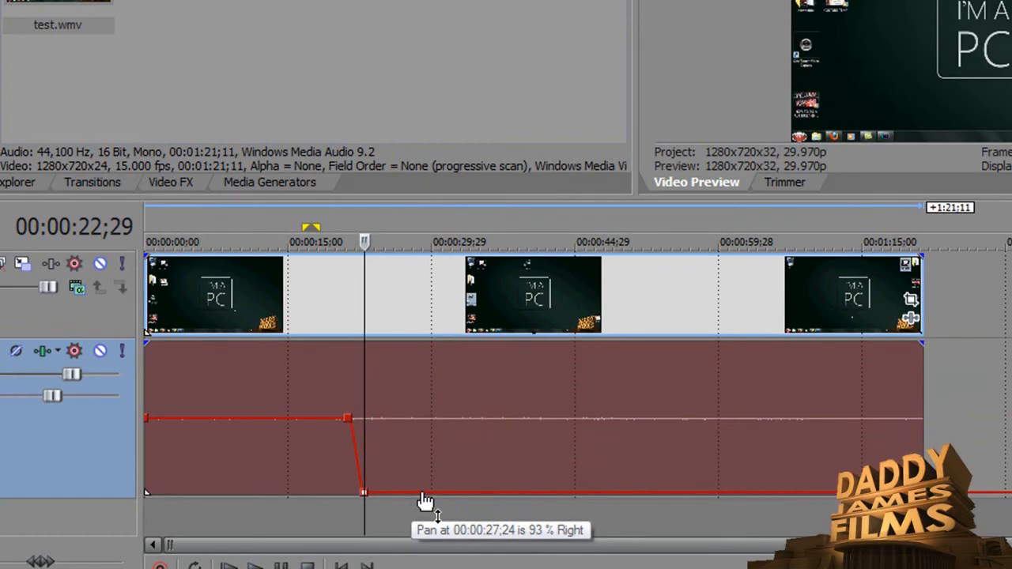
mouse_move(425, 496)
mouse_down()
mouse_move(430, 357)
mouse_move(430, 512)
mouse_up()
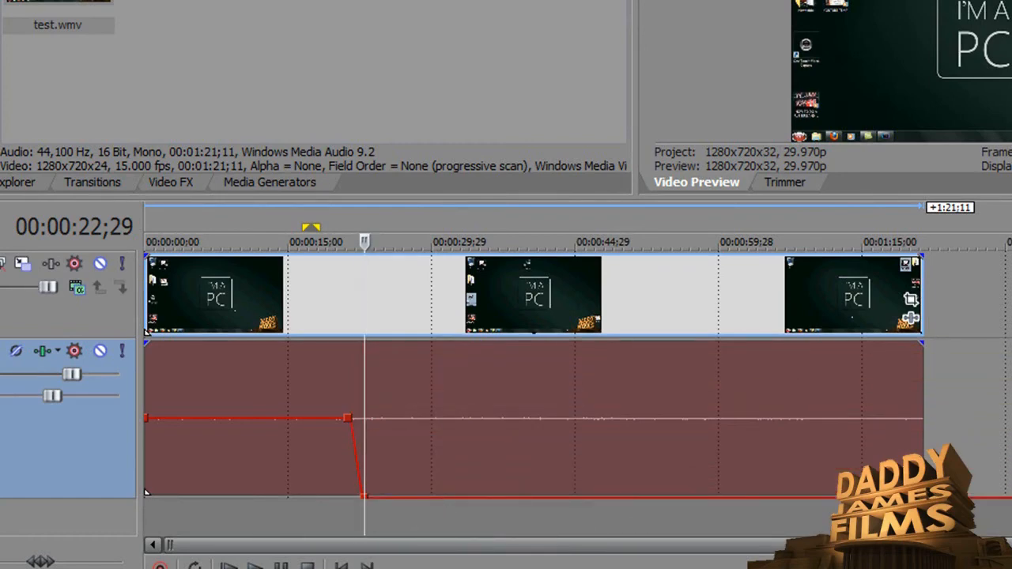
Insert a new audio track below the music track and enlarge its height.
scroll(573, 376, down, 1)
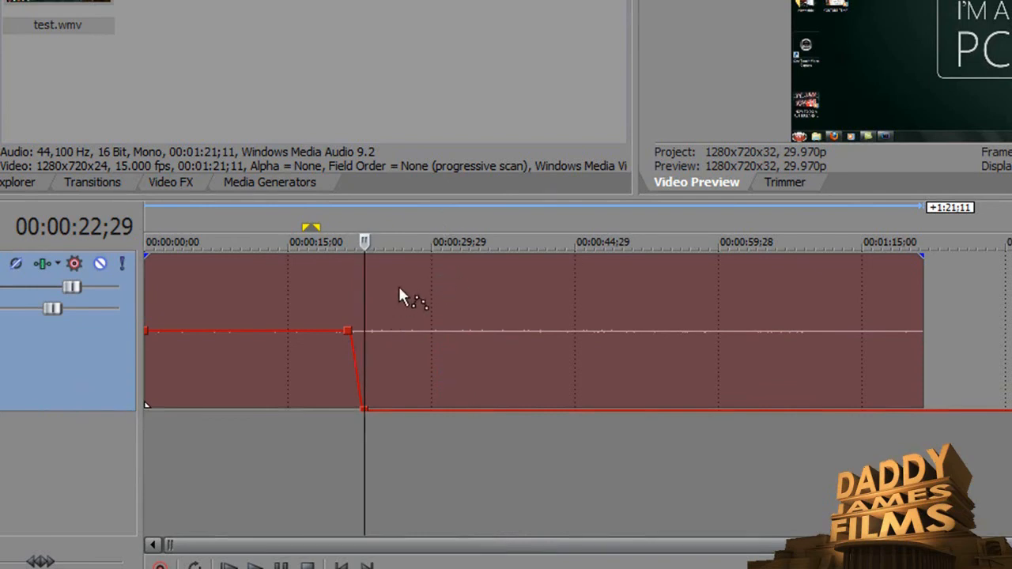
right_click(48, 464)
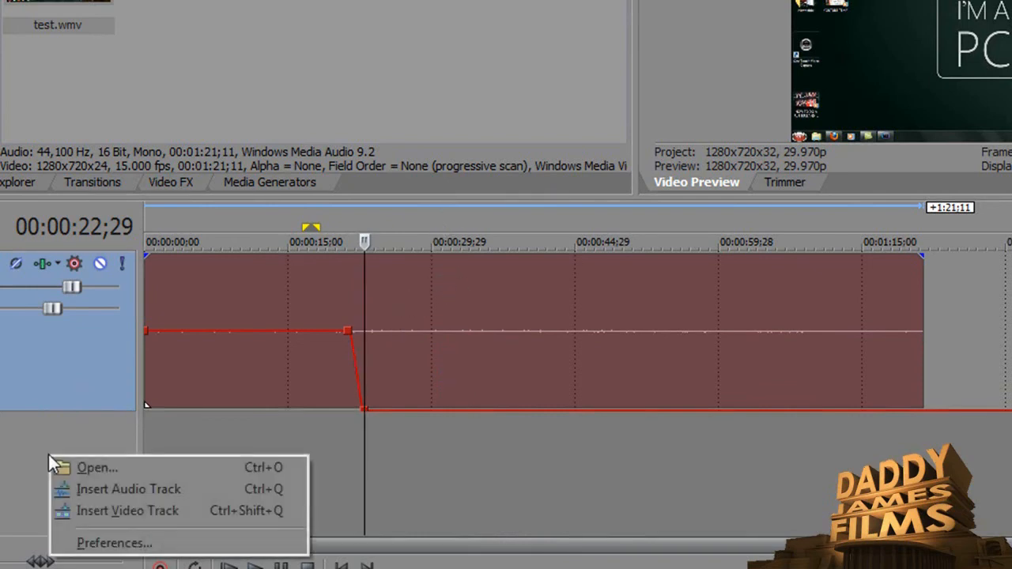
click(75, 489)
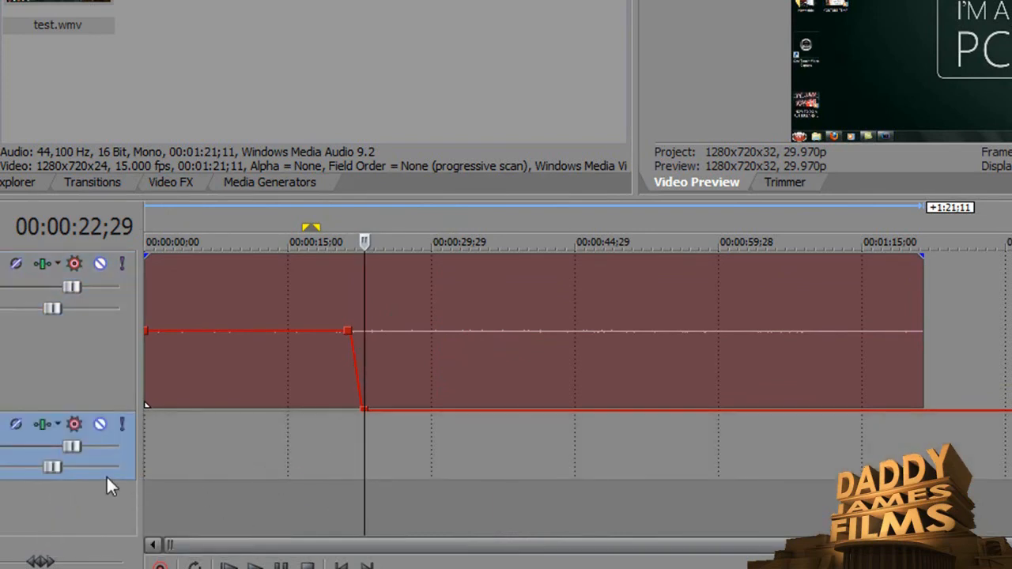
drag(108, 483, 114, 510)
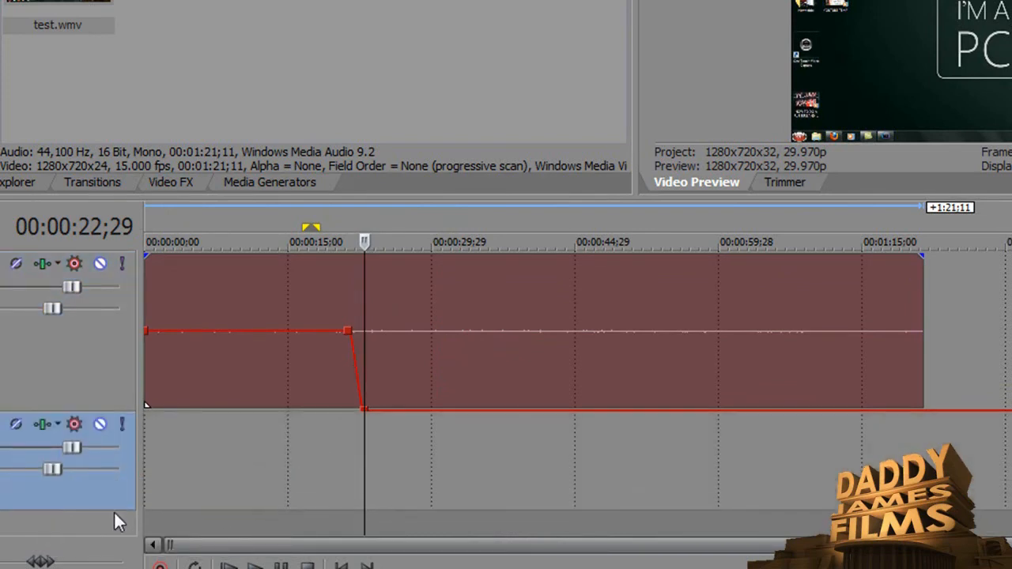
Insert a Volume envelope on the new audio track, add a point at about 00:00:23 and raise the volume after it.
right_click(347, 454)
mouse_move(549, 400)
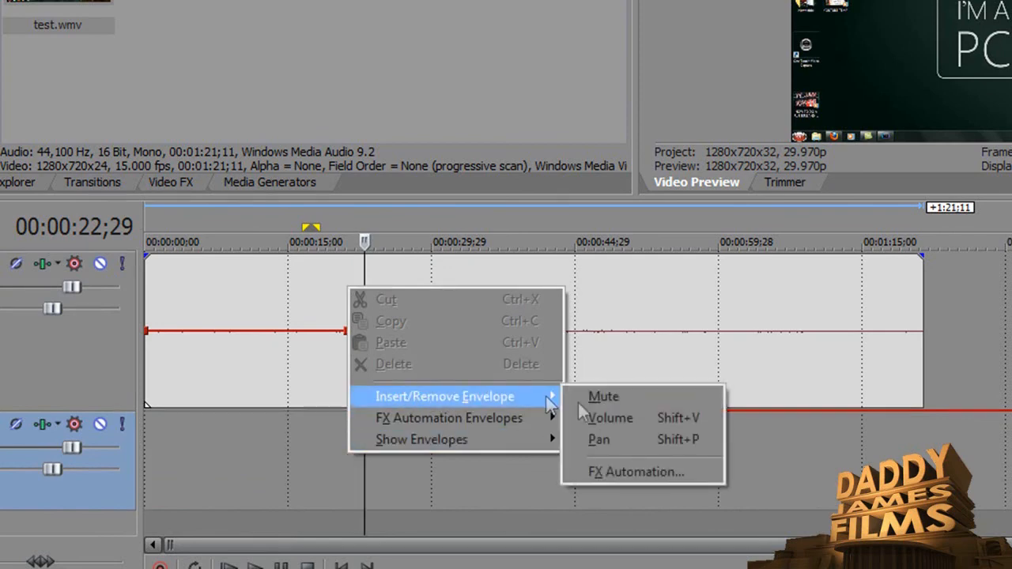
click(624, 417)
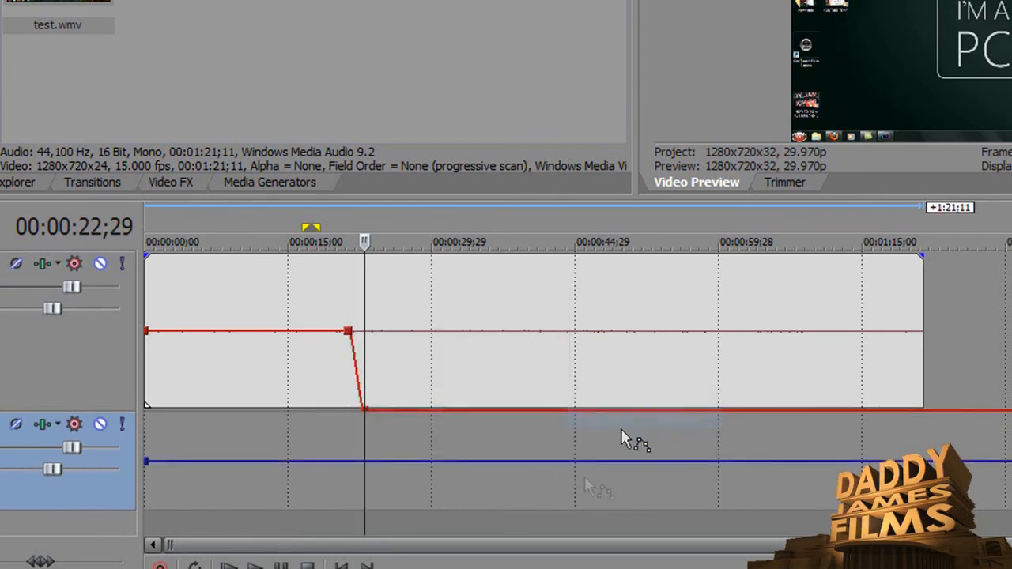
double_click(363, 462)
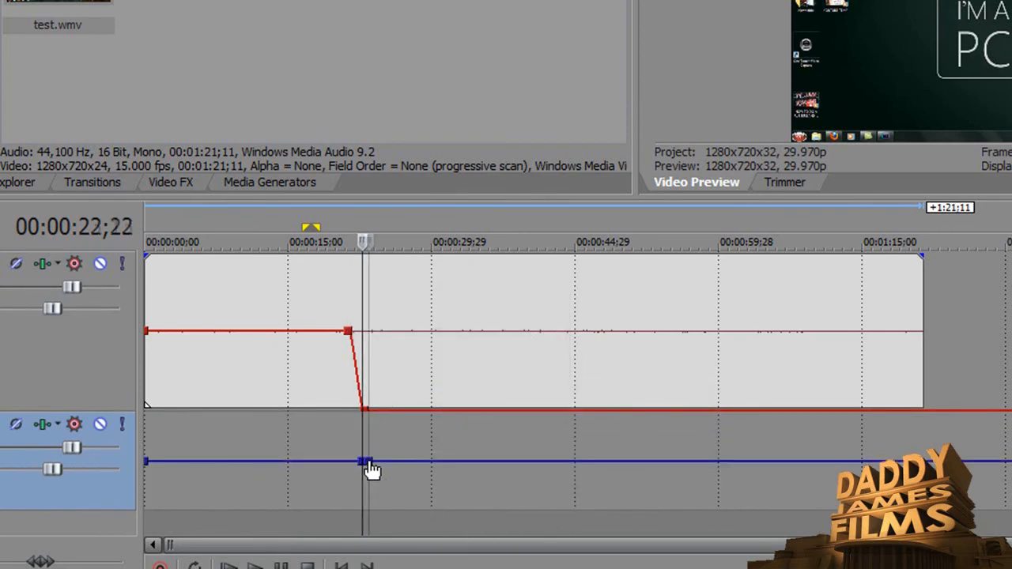
drag(369, 463, 377, 420)
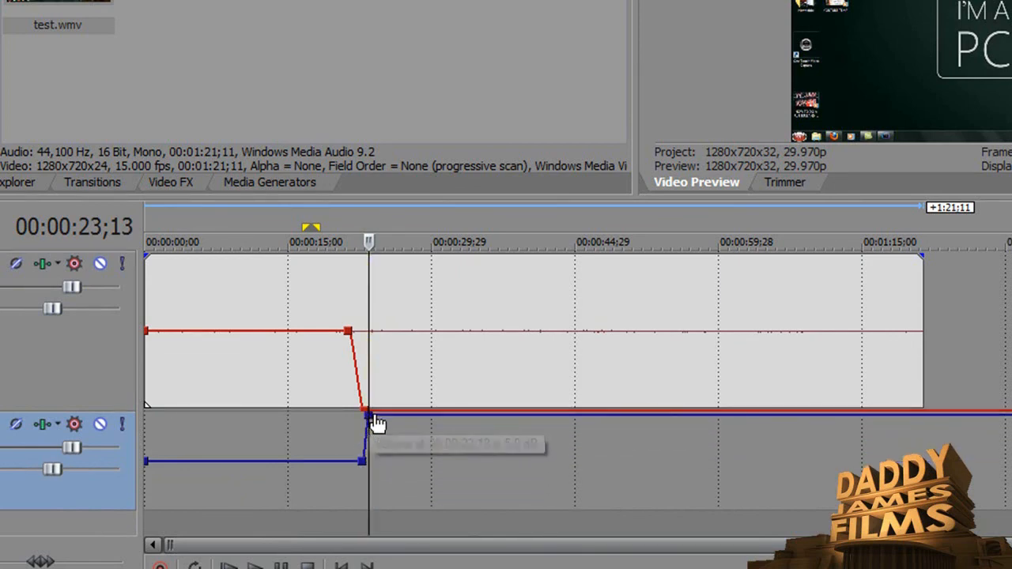